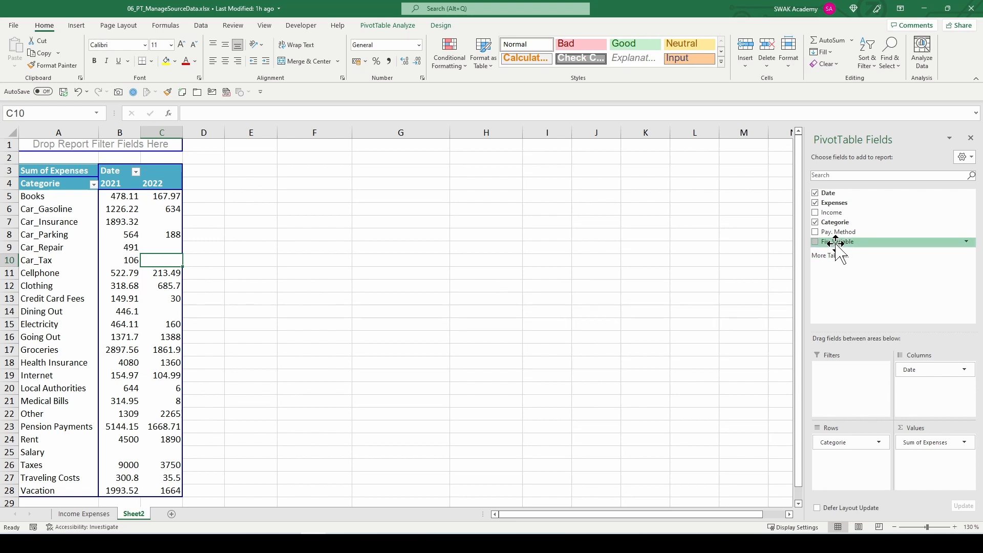
Step: Add the Fix, Variable field to the pivot table rows above Categorie
drag(836, 243, 845, 443)
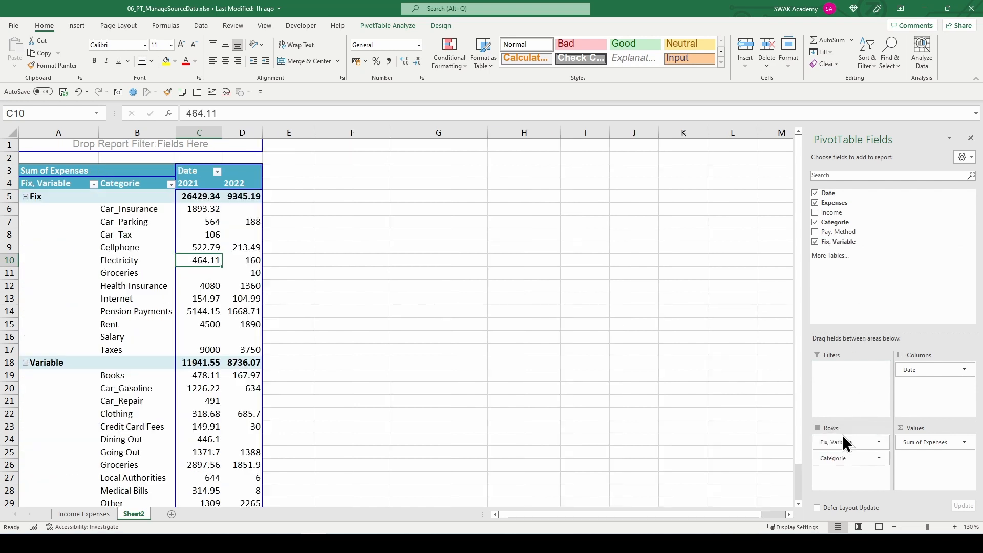
scroll(397, 350, down, 1)
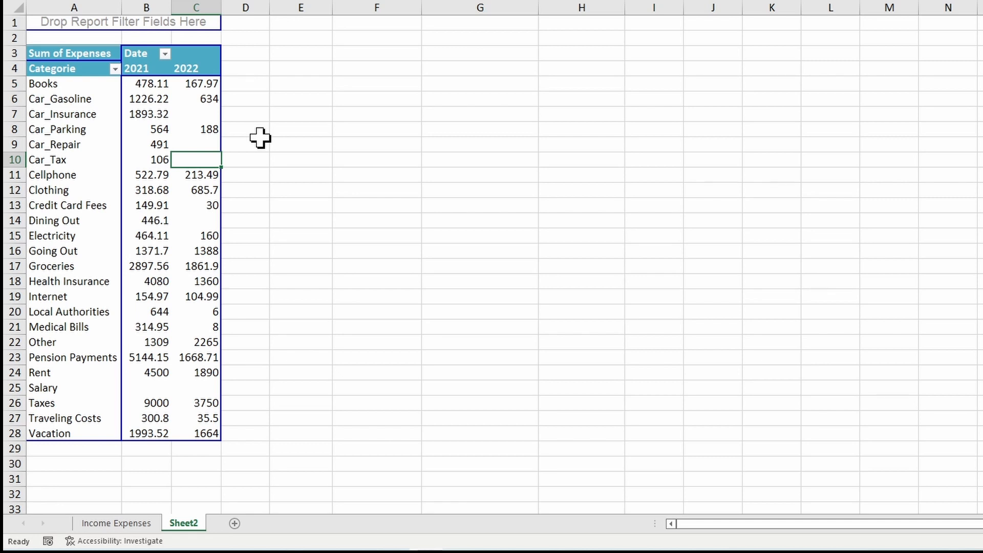
Step: Show the source records behind the 2022 Books expenses on a new sheet and fit the Date column to its contents
click(198, 84)
double_click(199, 83)
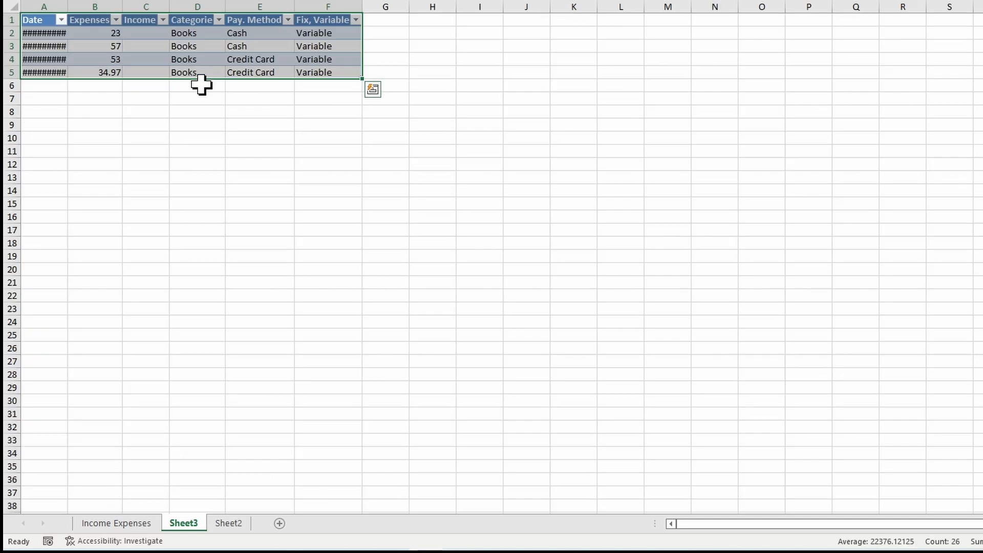
click(49, 6)
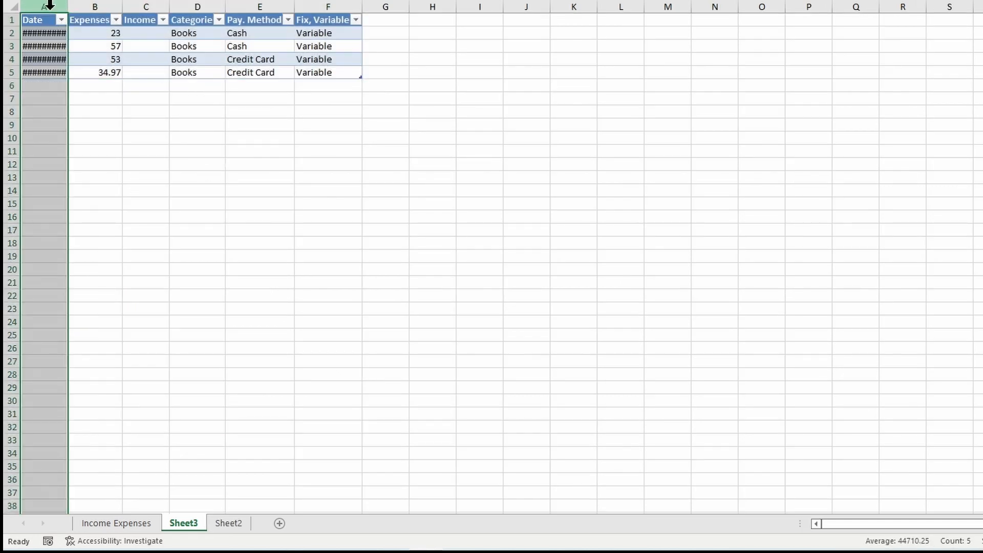
double_click(68, 6)
click(185, 204)
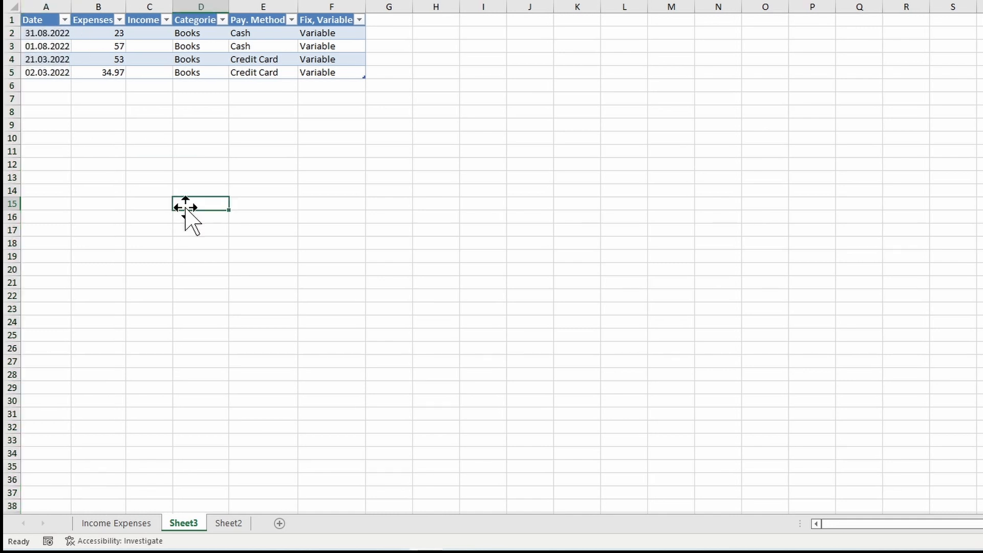
Step: Delete the Sheet3 worksheet with the Books detail records
right_click(183, 520)
click(223, 348)
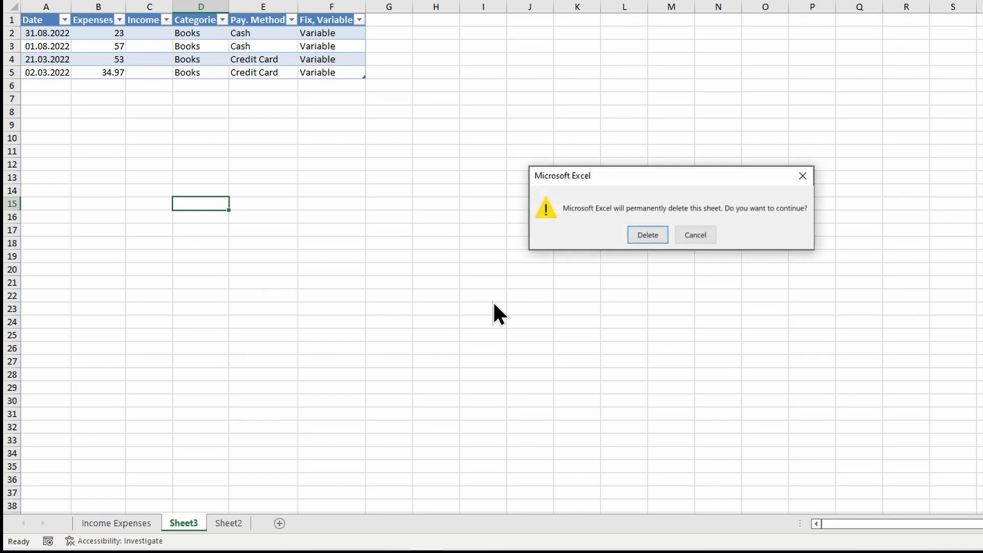
click(635, 235)
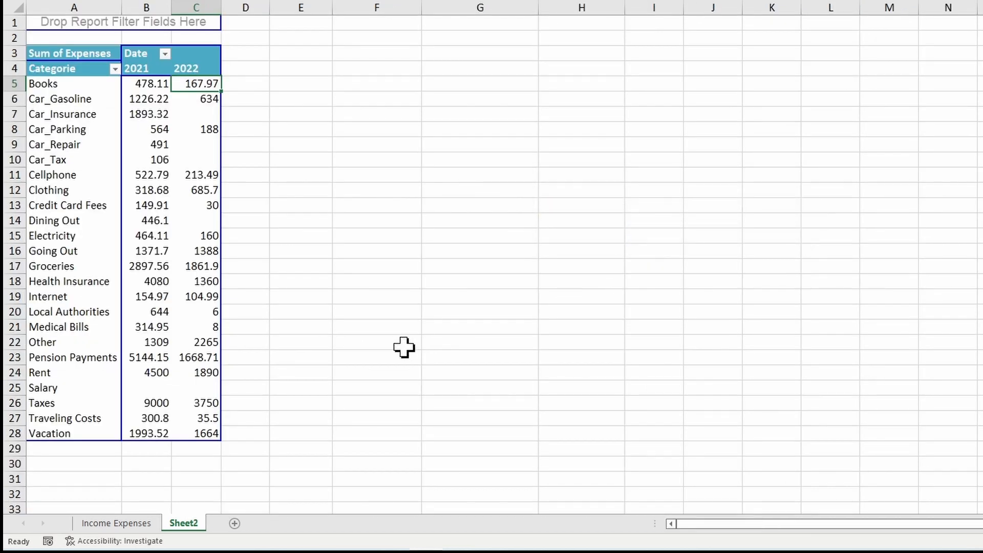
Step: Show the source records behind the 2021 Car_Insurance expenses and fit the Date column to its contents
click(129, 110)
right_click(137, 111)
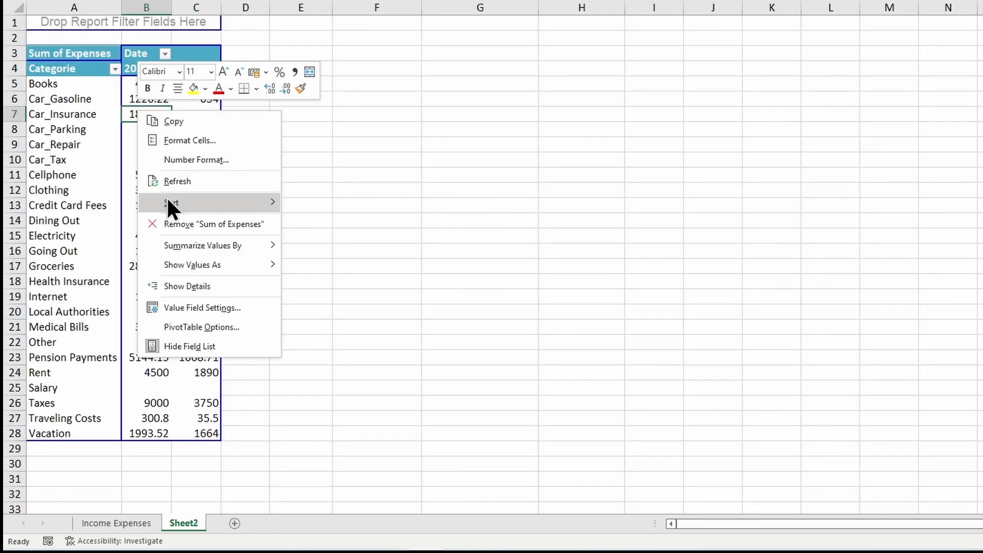
click(181, 287)
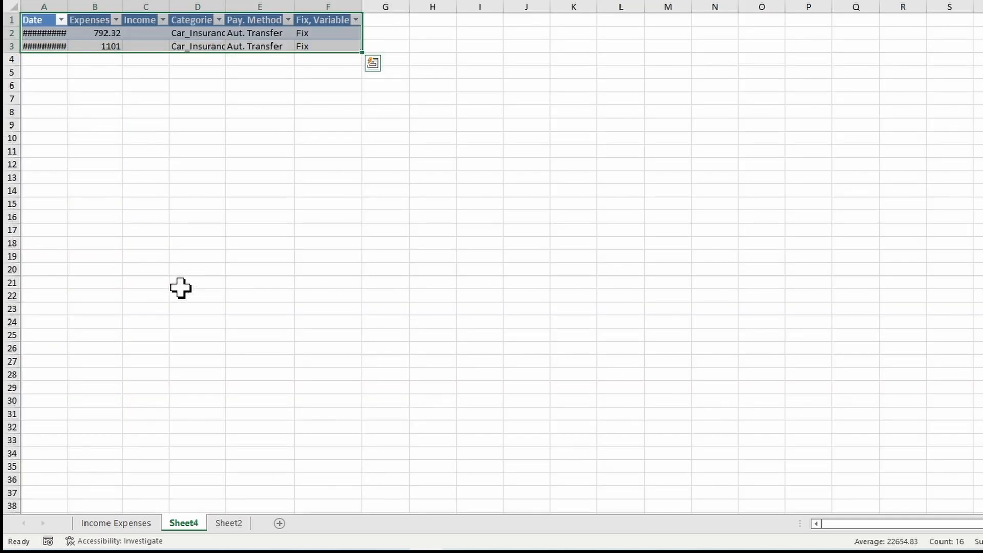
double_click(66, 7)
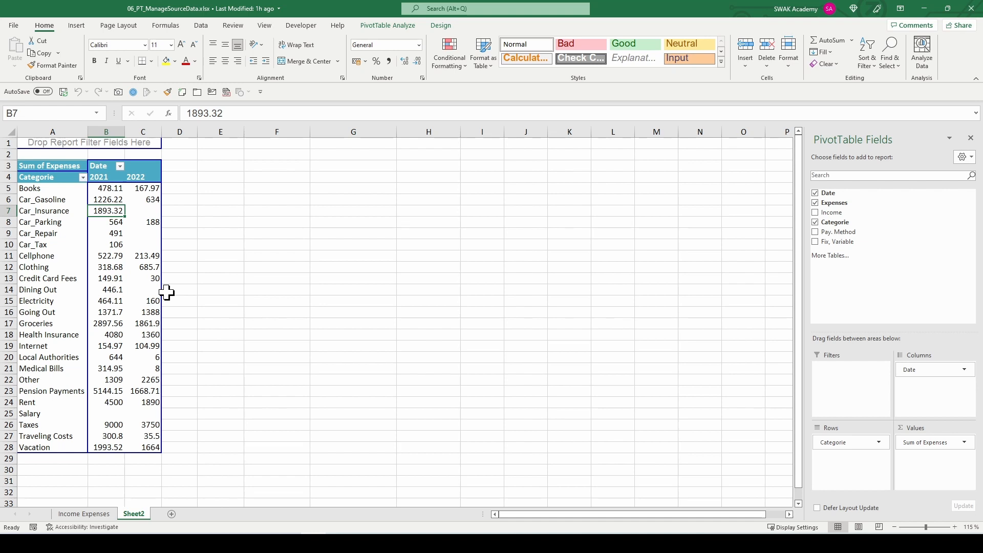
Step: Duplicate the whole pivot table at cell F3 and replace Categorie with Fix, Variable in the copy's rows
click(156, 291)
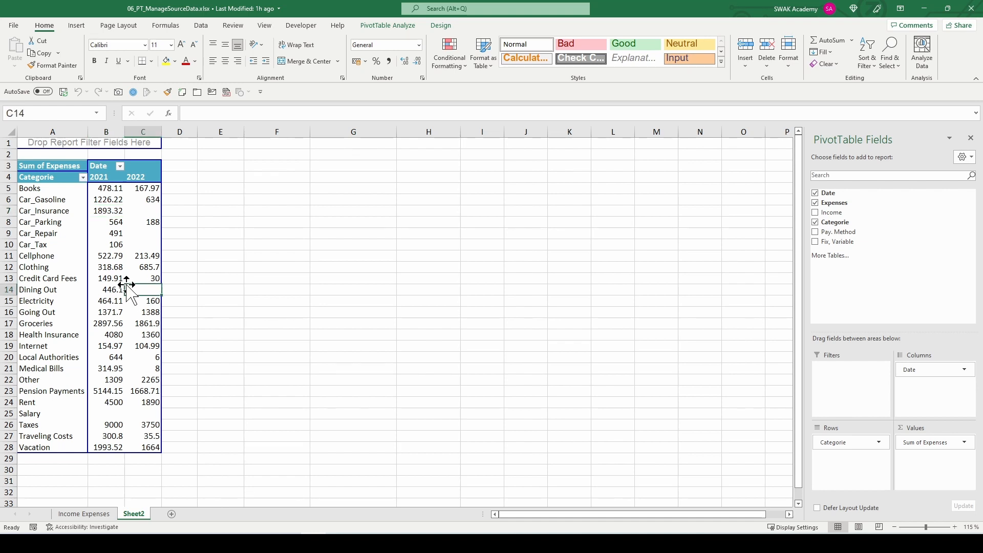
key(ctrl+a)
key(ctrl+c)
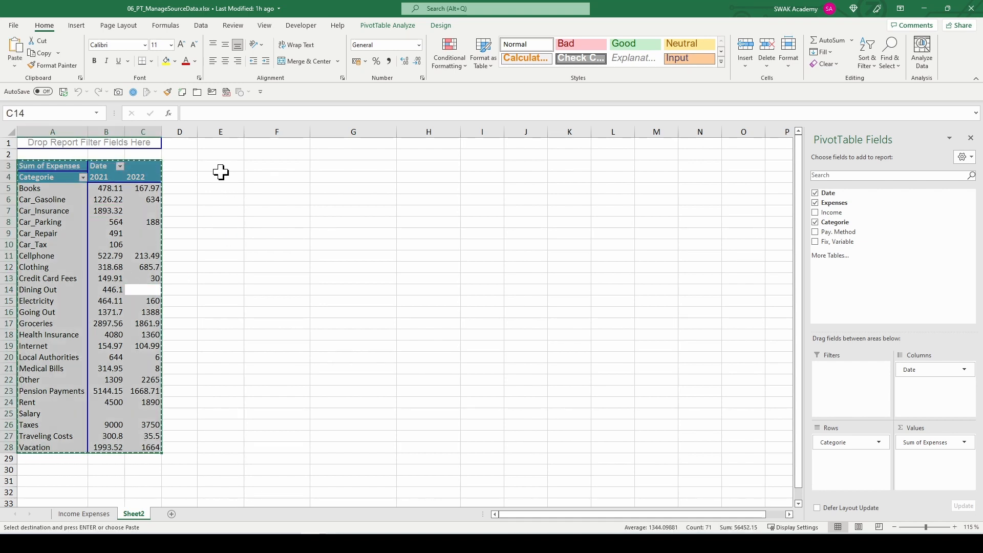
click(270, 165)
key(ctrl+v)
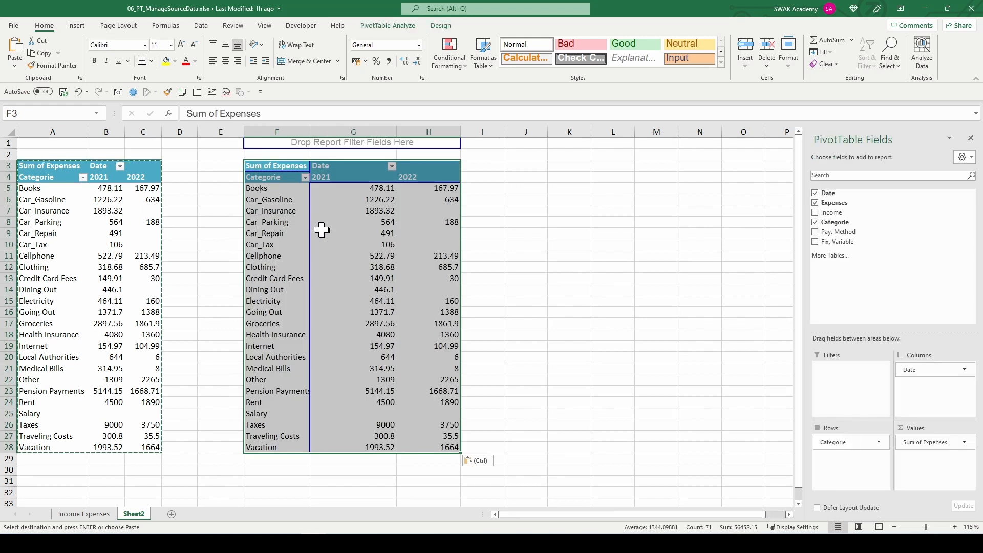
click(340, 233)
drag(862, 455, 834, 445)
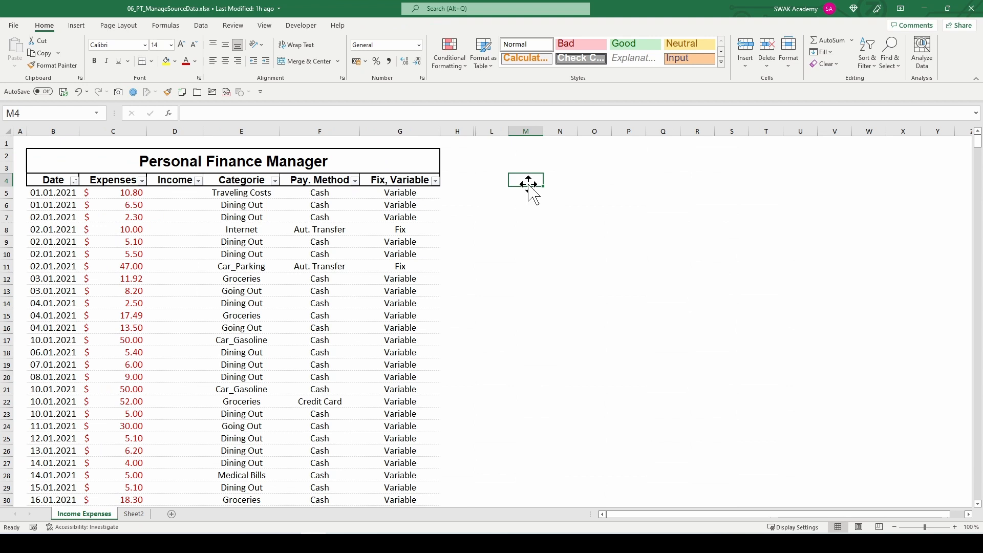
Step: Copy all data records of the Personal Finance Manager table on Income Expenses to cell M4
click(298, 228)
key(ctrl+a)
key(ctrl+c)
click(528, 179)
key(ctrl+v)
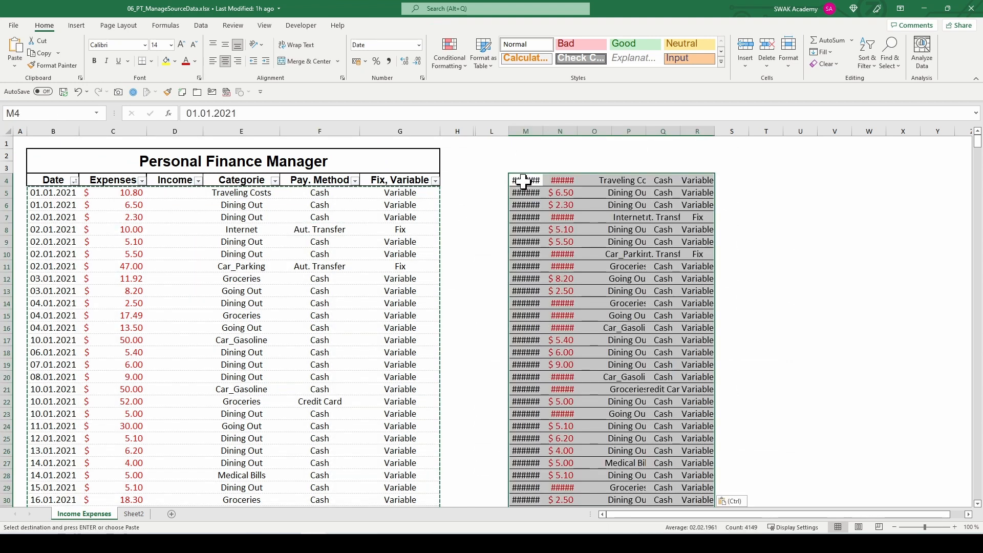
Step: Copy the header row from Date to Fix, Variable to cell M3, above the copied records
drag(53, 180, 410, 175)
key(ctrl+c)
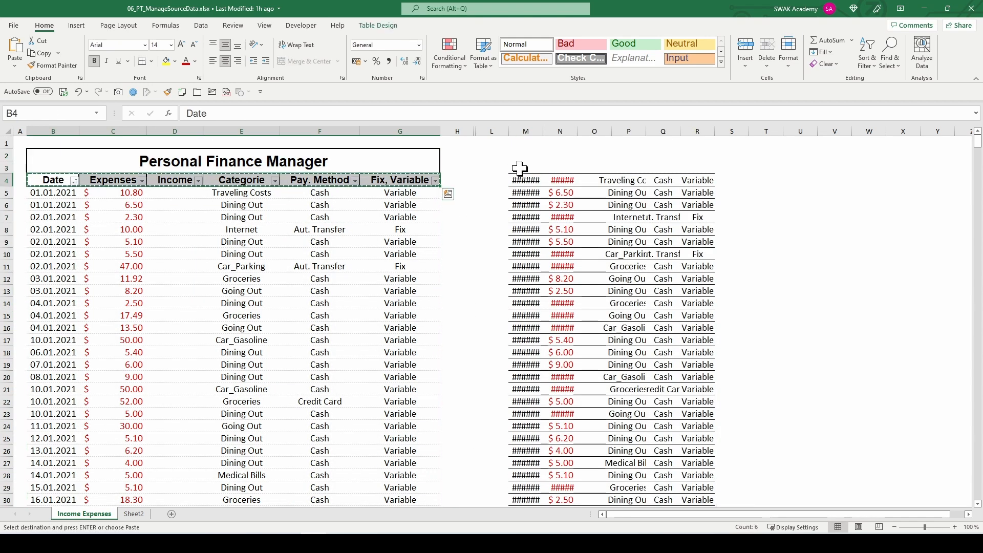
click(520, 167)
key(ctrl+v)
Step: Fit columns M to R to their contents and convert the copied range to a table with headers
key(ctrl+shift+Down)
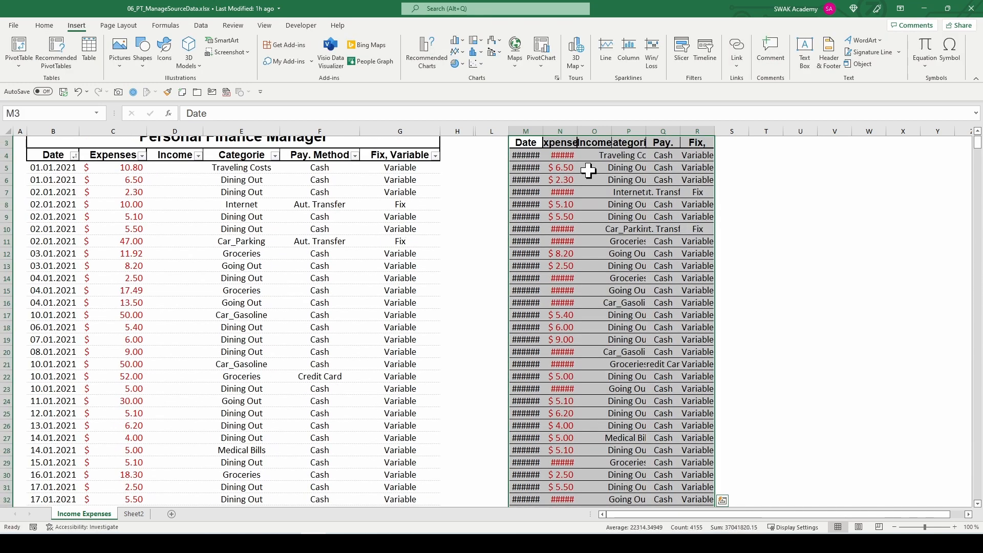
drag(534, 130, 703, 124)
double_click(714, 130)
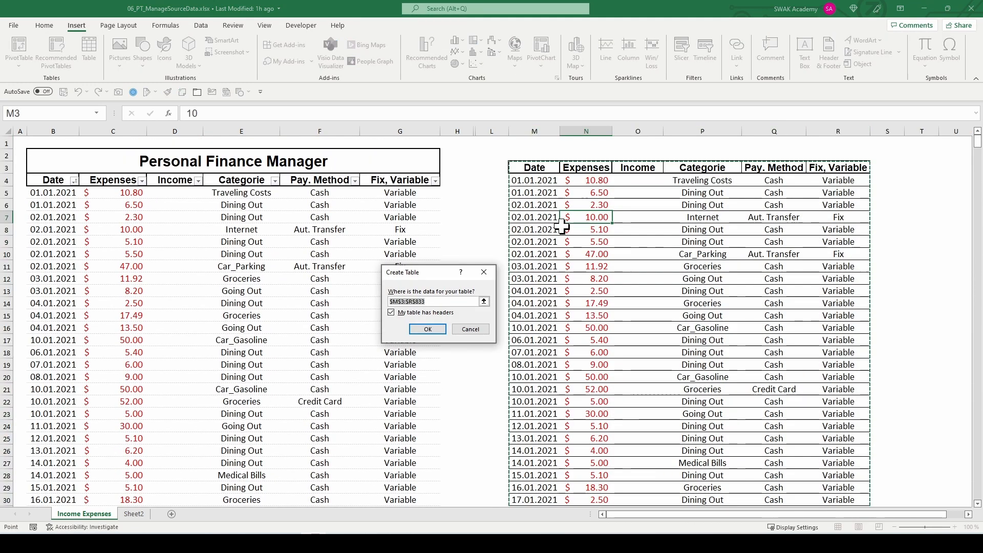
text(Ungroup)
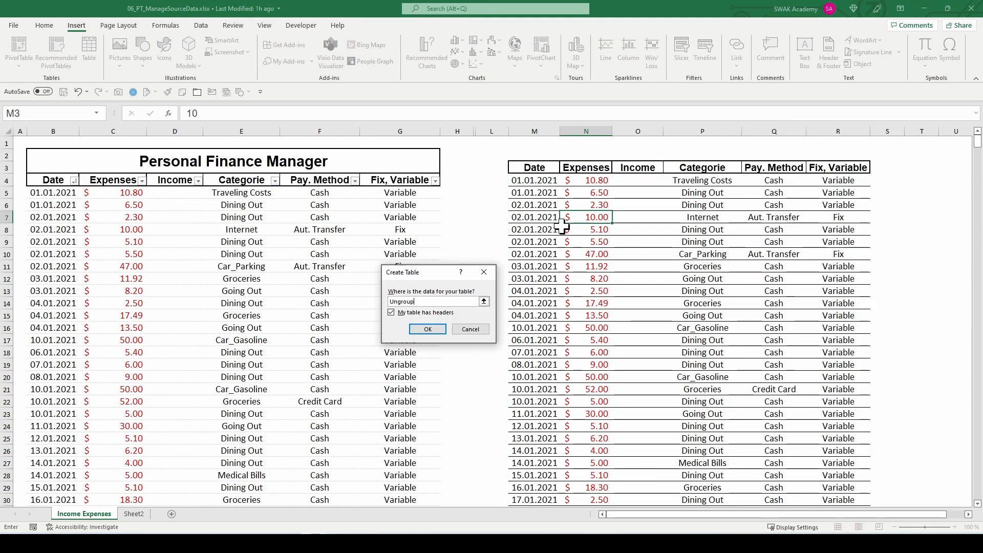
click(435, 329)
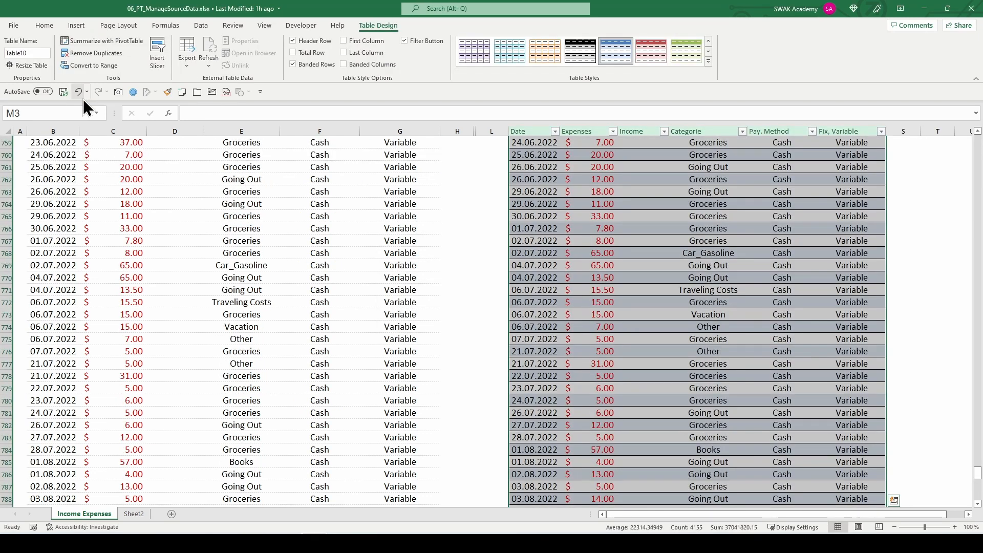
Step: Insert a PivotTable based on the copied table on a new worksheet
click(77, 25)
click(19, 47)
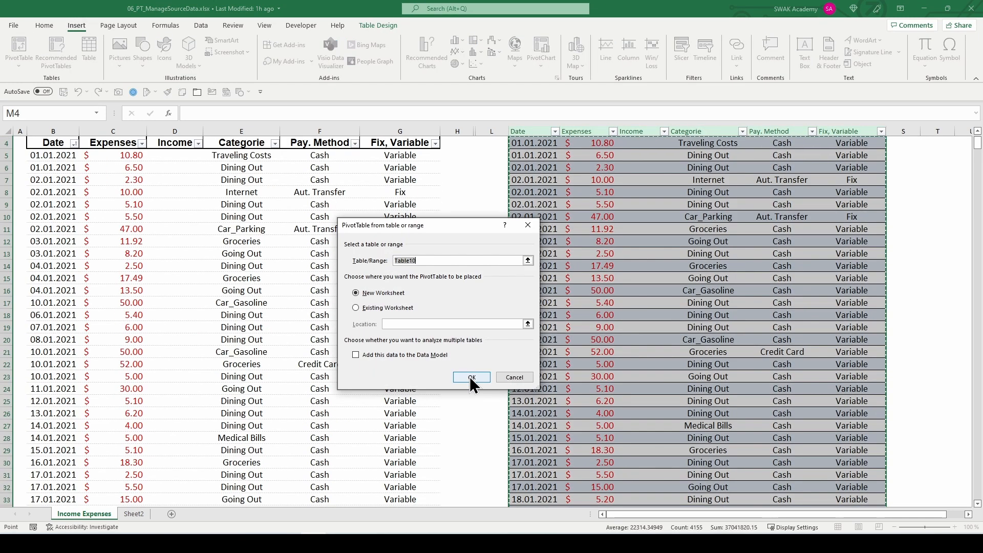
click(470, 376)
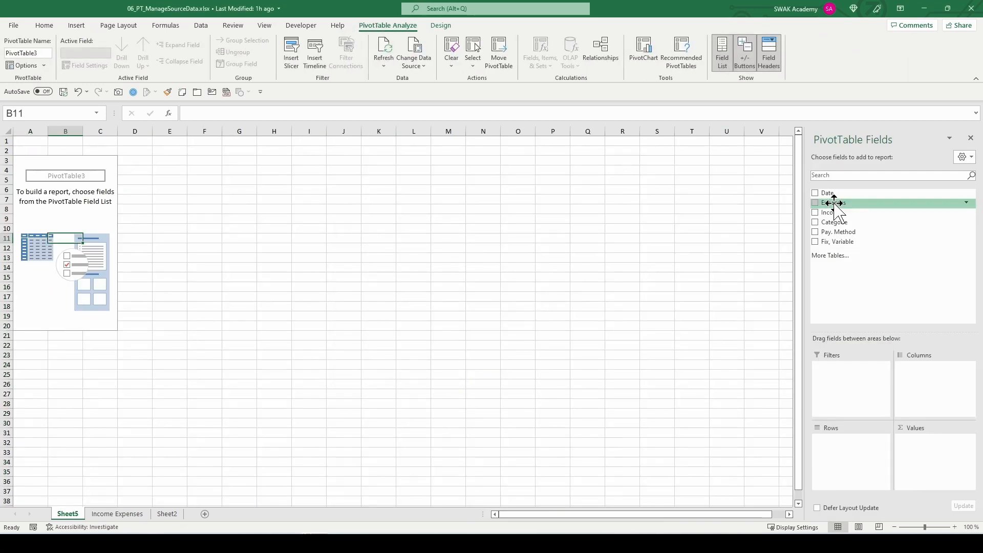
Step: Build the new pivot table with Categorie in rows, Date in columns and Expenses as values
drag(847, 221, 852, 442)
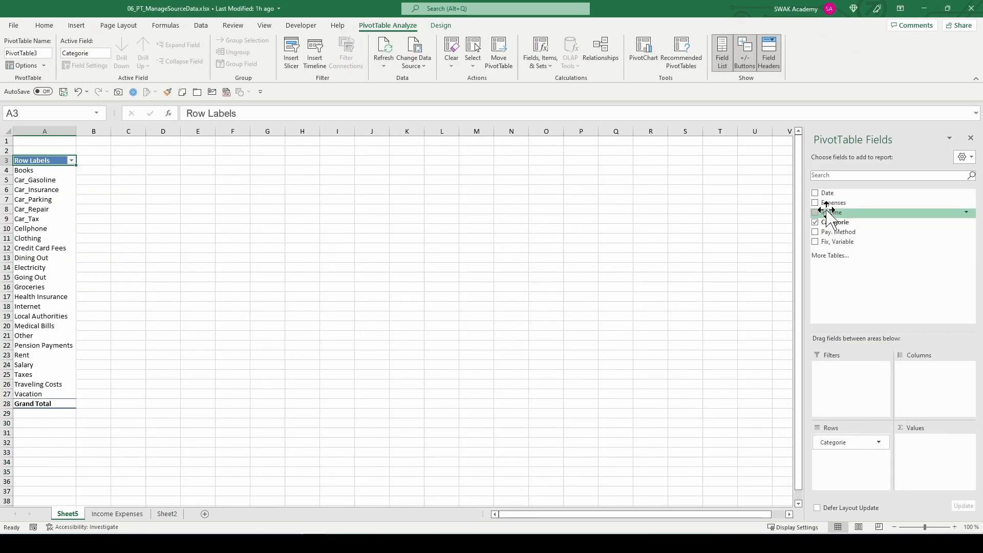
drag(826, 193, 916, 373)
click(836, 202)
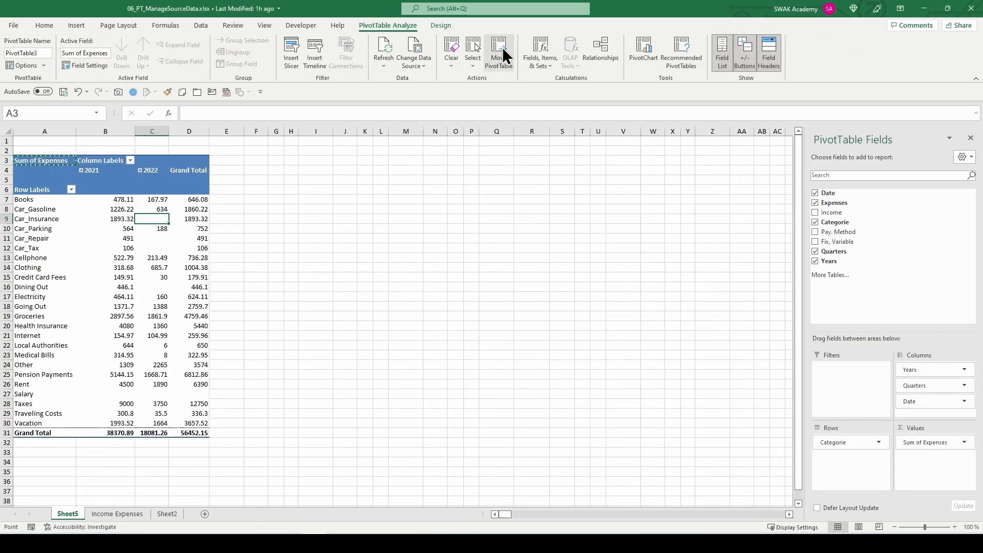
Step: Move the new pivot table to cell J3 on Sheet2
click(502, 47)
click(304, 155)
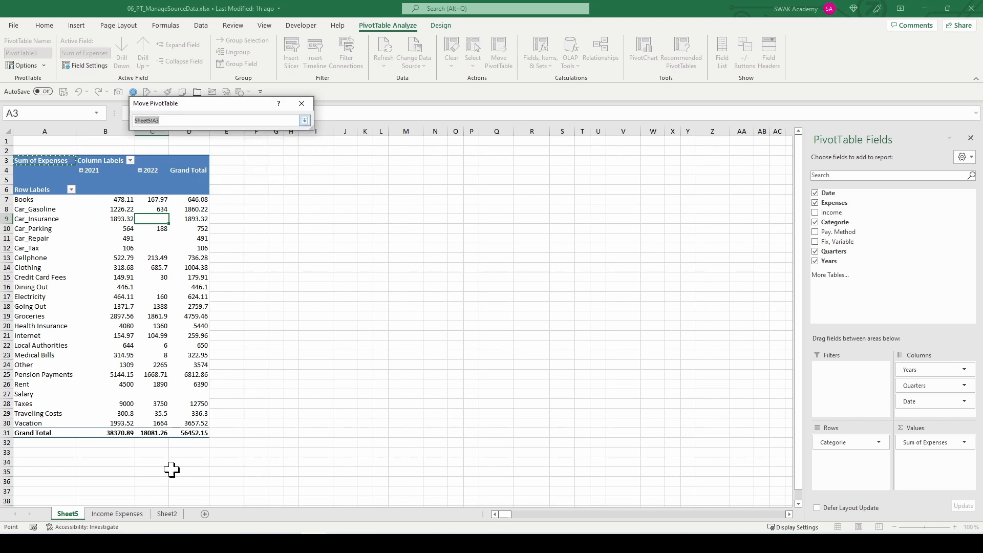
click(163, 514)
click(443, 165)
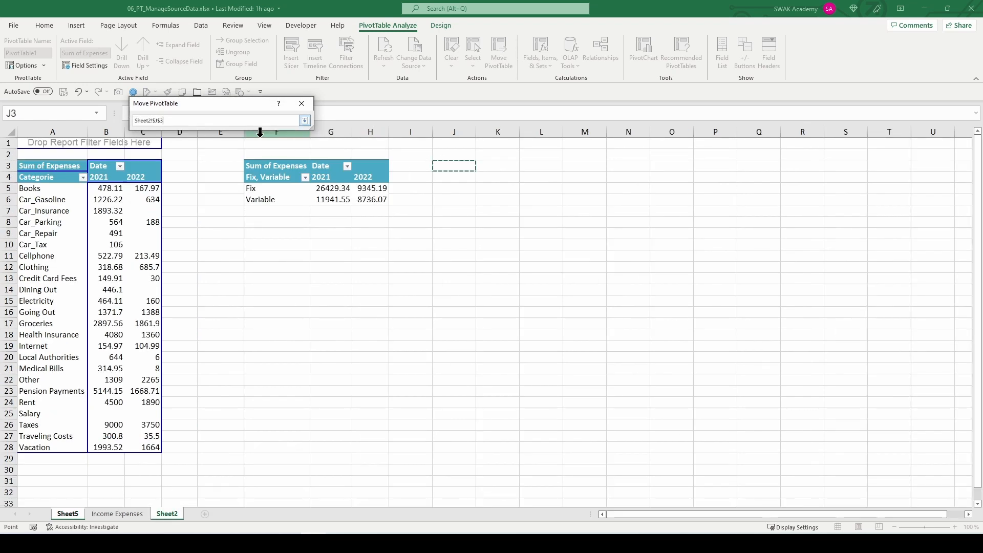
click(304, 121)
click(263, 171)
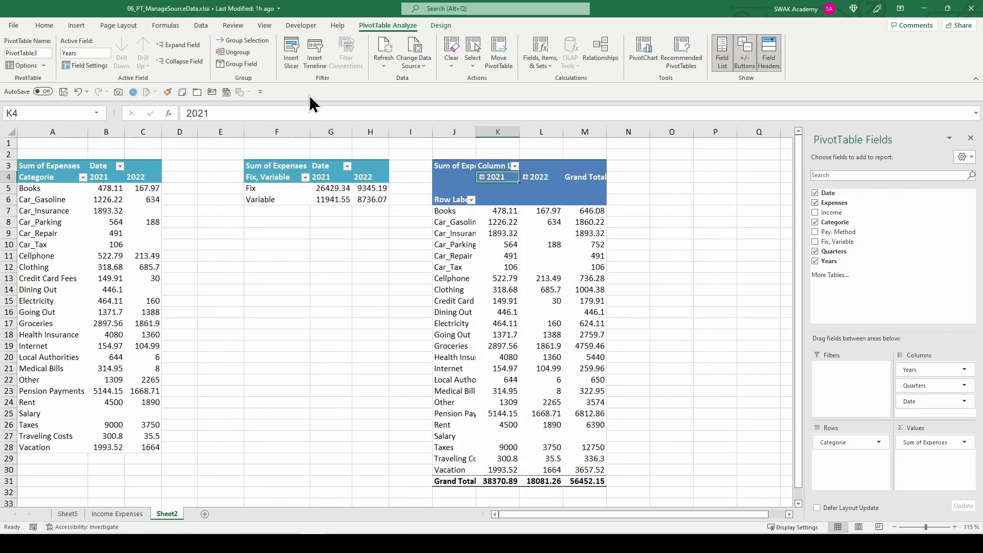
Step: Regroup the dates of the pivot table at J3, clearing the Months grouping
click(251, 41)
click(179, 175)
click(182, 160)
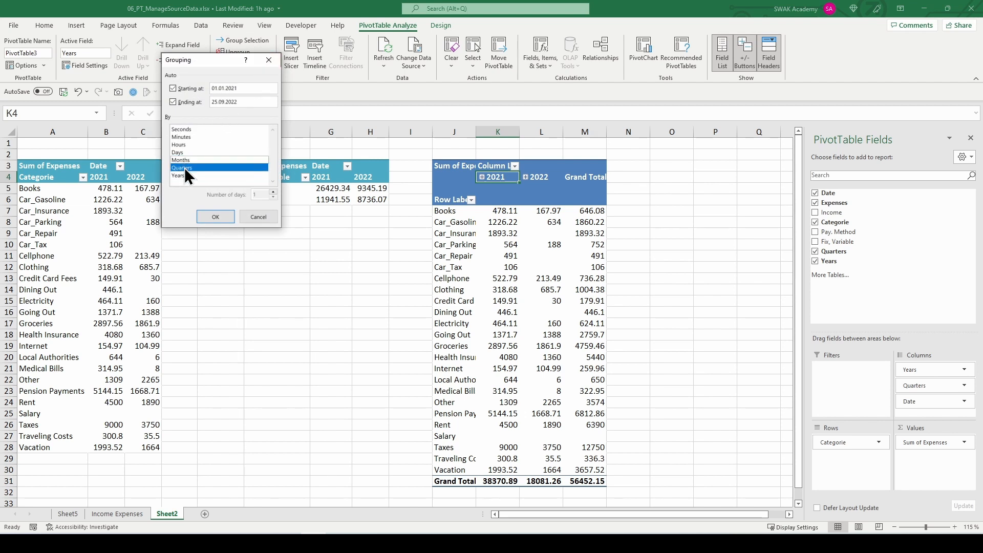
click(185, 167)
click(187, 168)
click(215, 218)
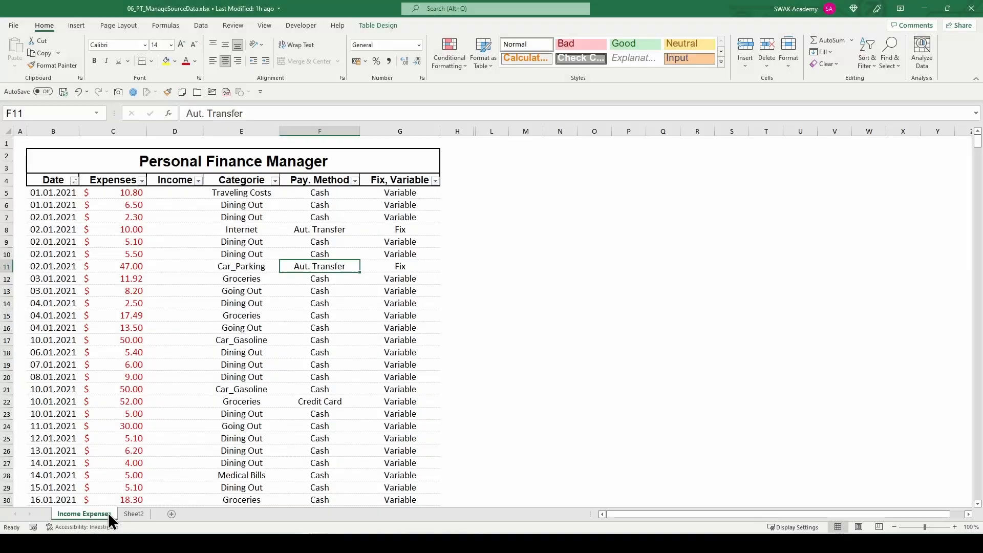
Step: Delete the Income Expenses worksheet that holds the source data
right_click(97, 517)
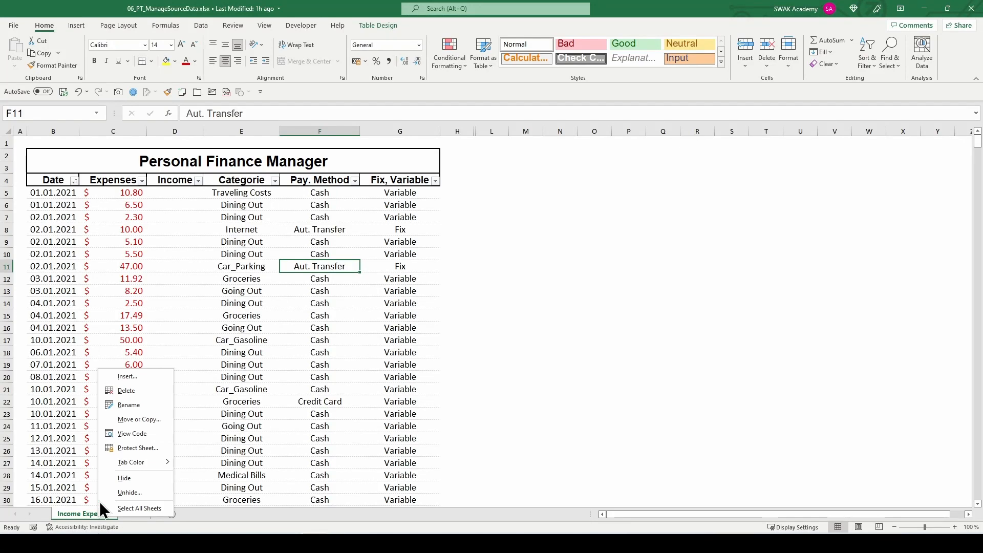
click(125, 389)
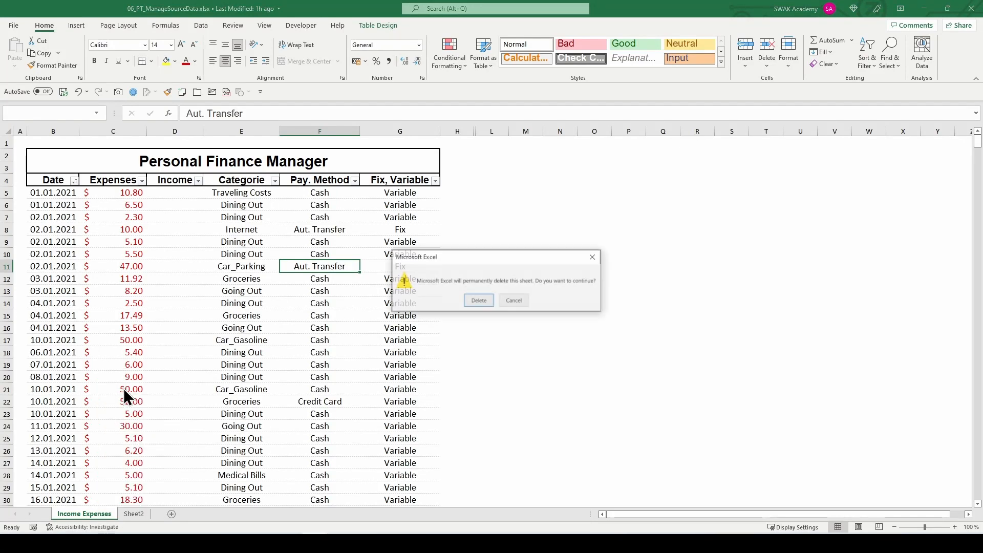
click(475, 300)
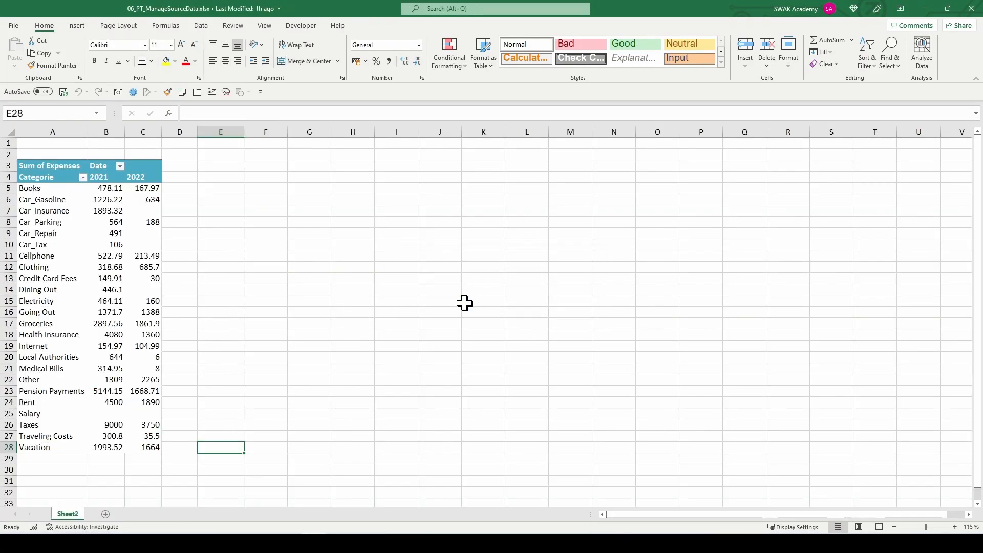
Step: Add Pay. Method to the pivot table rows above Categorie and remove it from the layout again
click(143, 266)
drag(839, 231, 853, 443)
scroll(360, 298, down, 2)
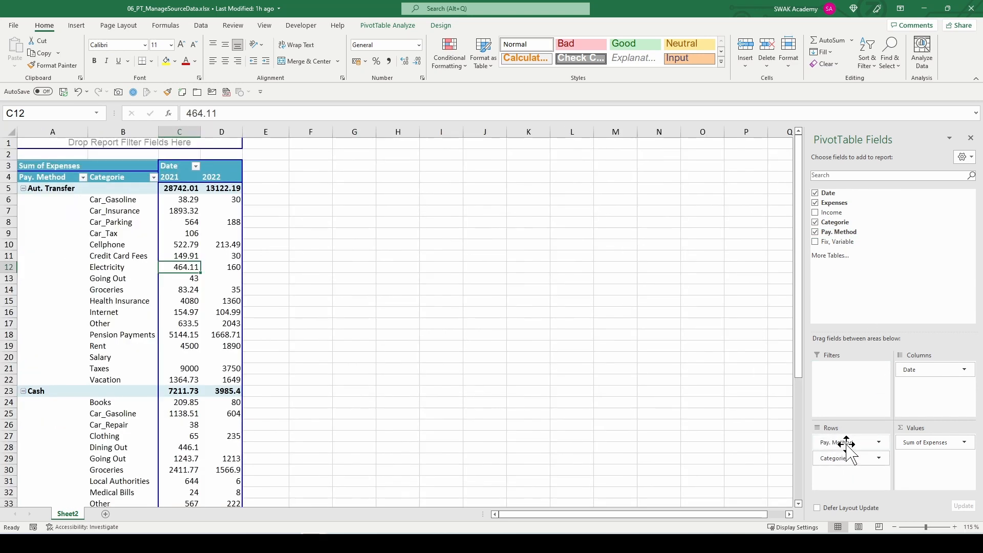
drag(843, 441, 884, 305)
Step: Change the Expenses value field to summarize by Count
click(935, 442)
click(927, 428)
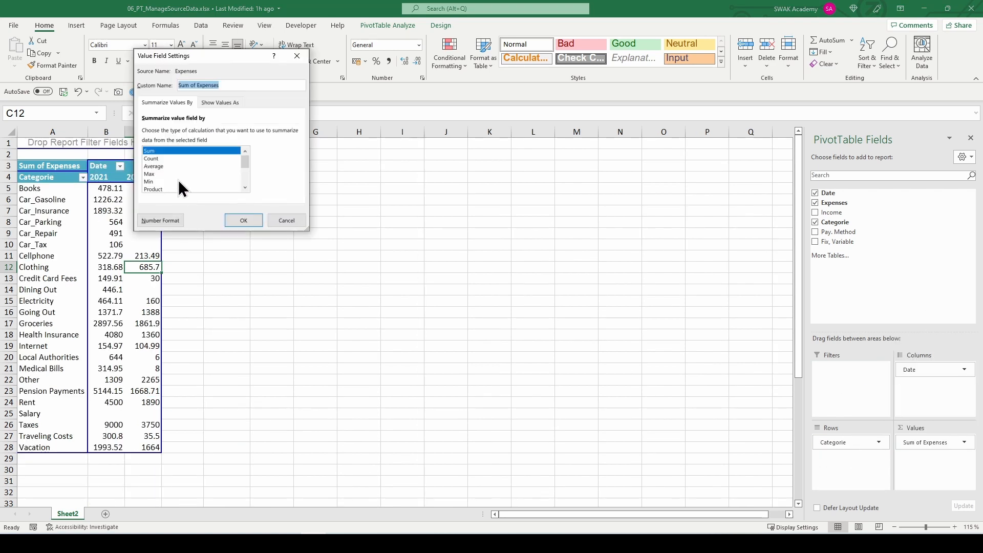
click(156, 158)
click(250, 219)
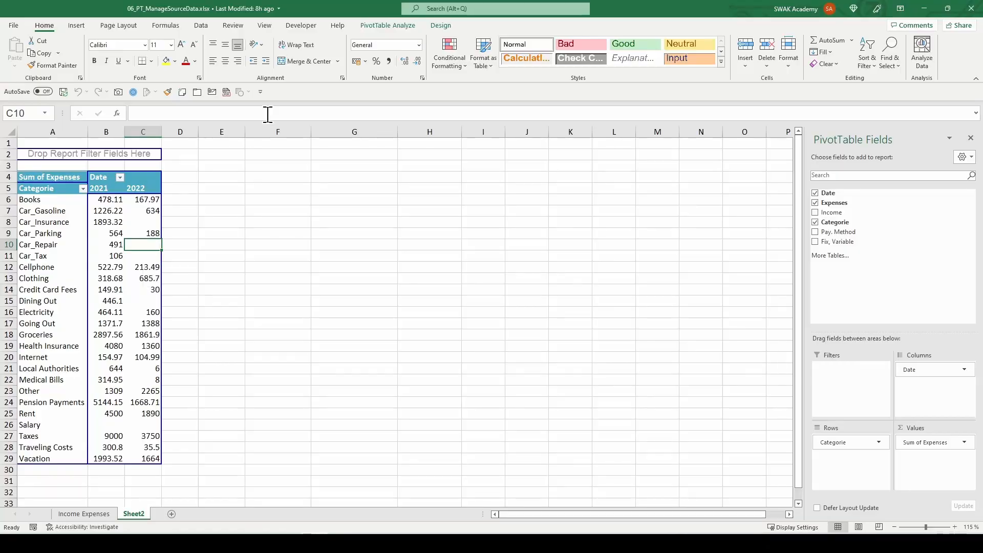
Step: Turn on grand totals for both rows and columns in the expenses pivot table
click(388, 25)
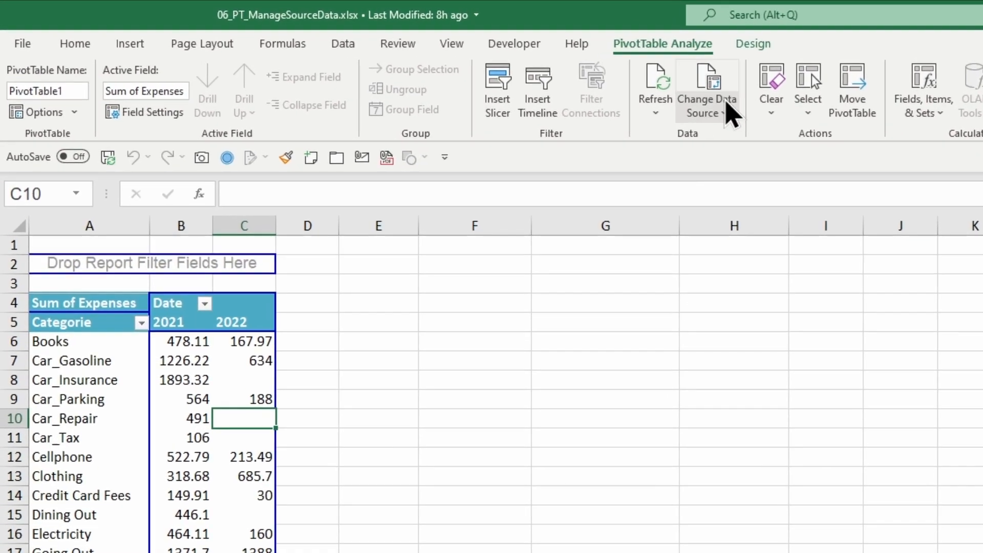
click(763, 117)
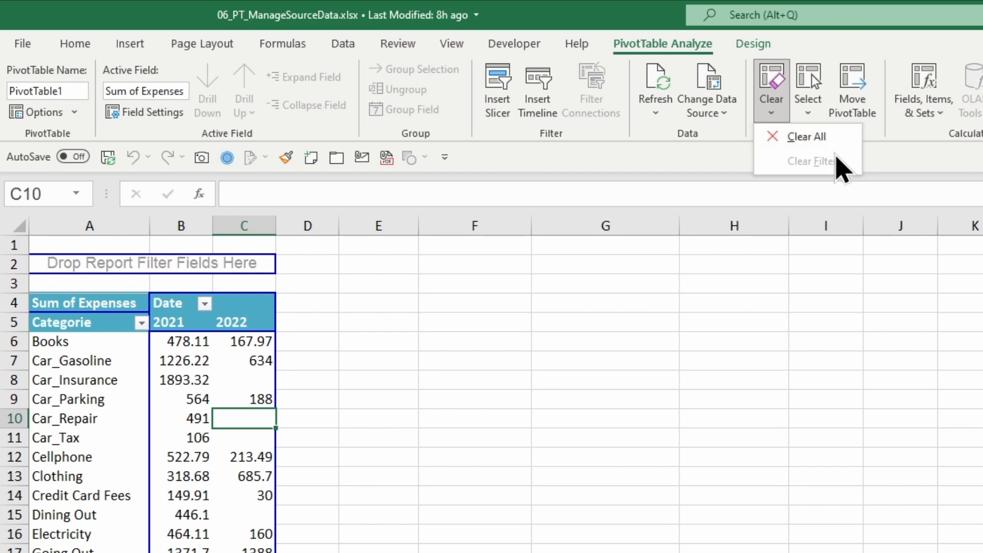
click(754, 45)
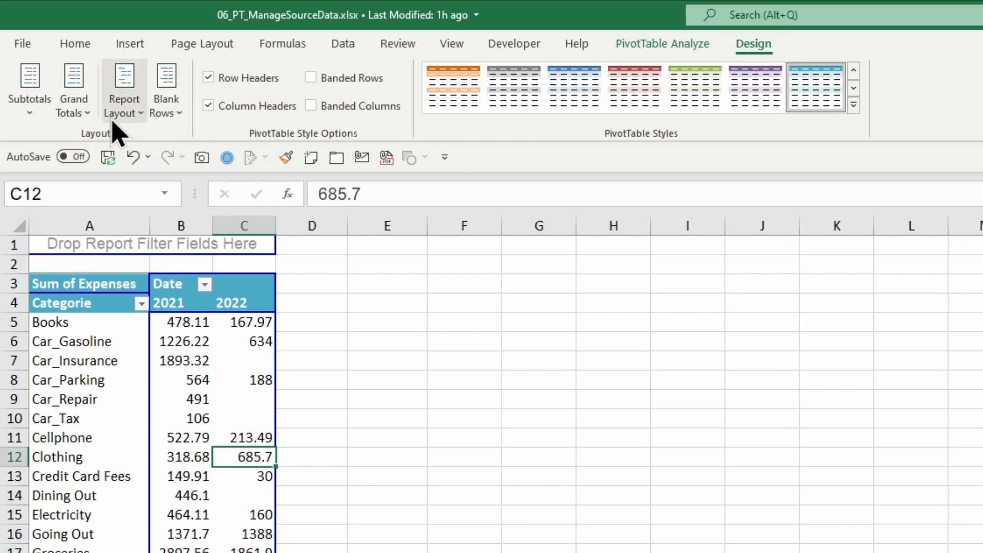
click(74, 105)
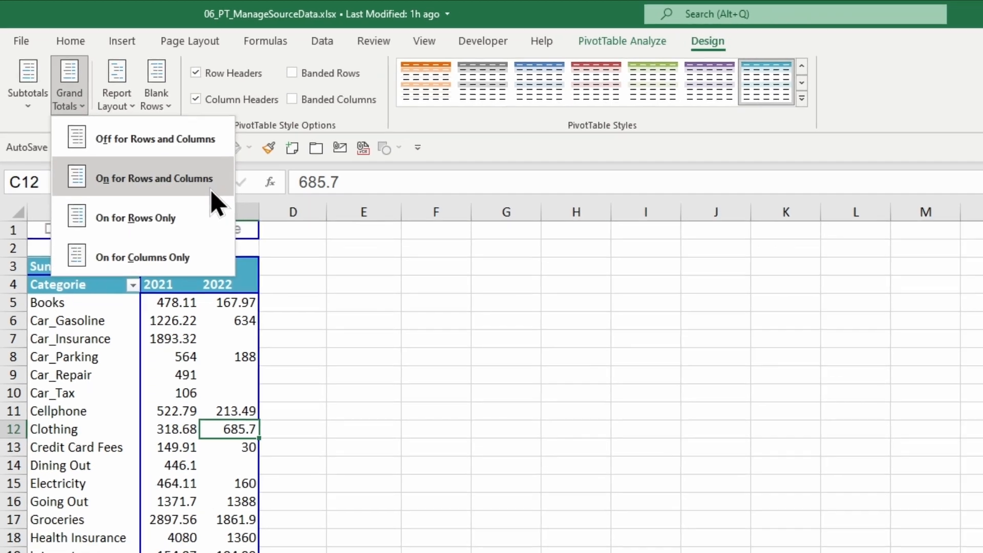
click(220, 193)
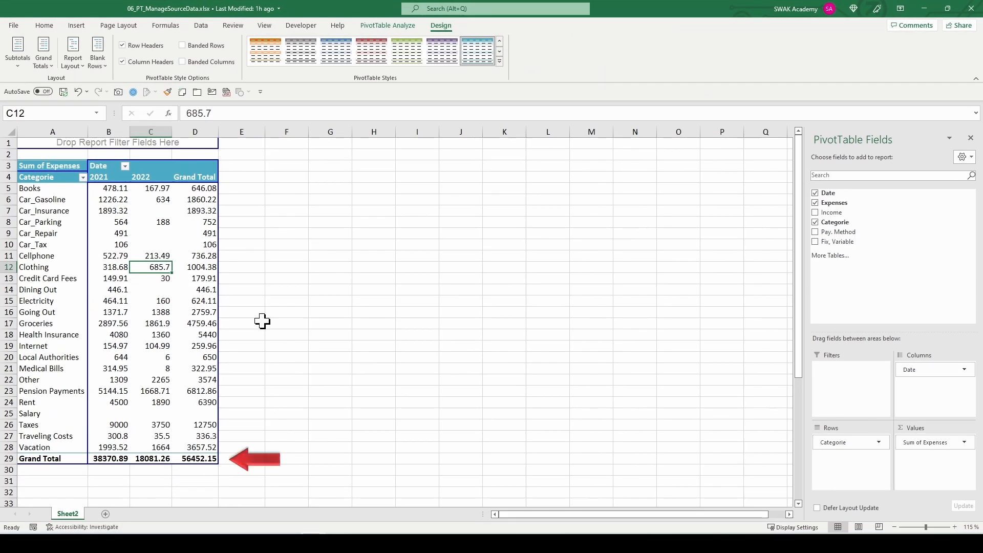
Step: Extract the source records behind the overall grand total in D29 to a new sheet and autofit the extracted table's columns
click(229, 506)
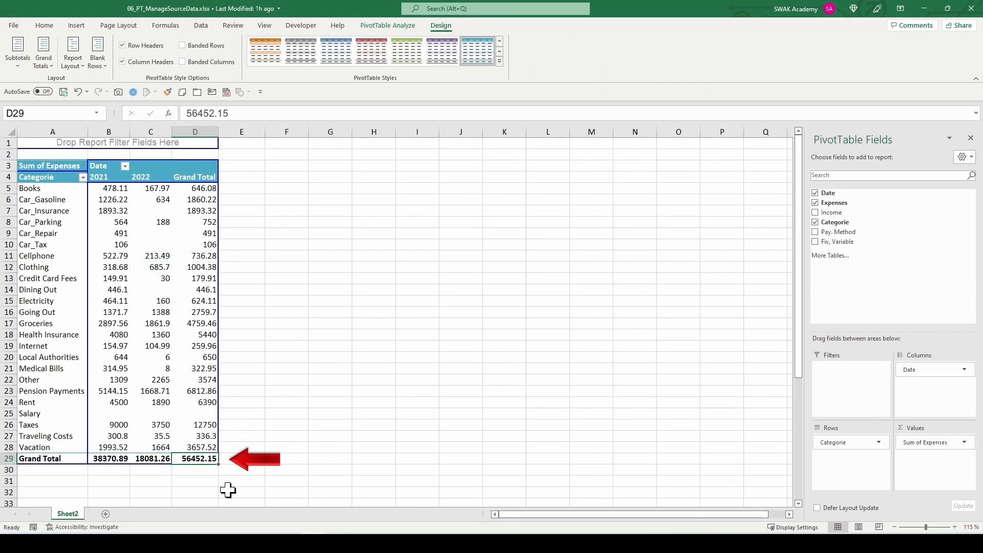
right_click(207, 460)
click(246, 407)
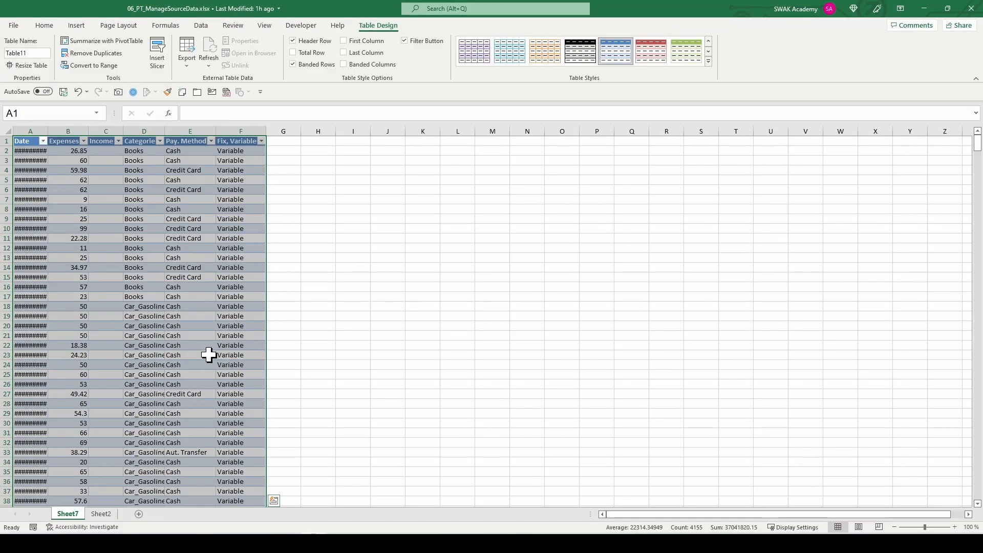
drag(30, 131, 251, 130)
double_click(266, 131)
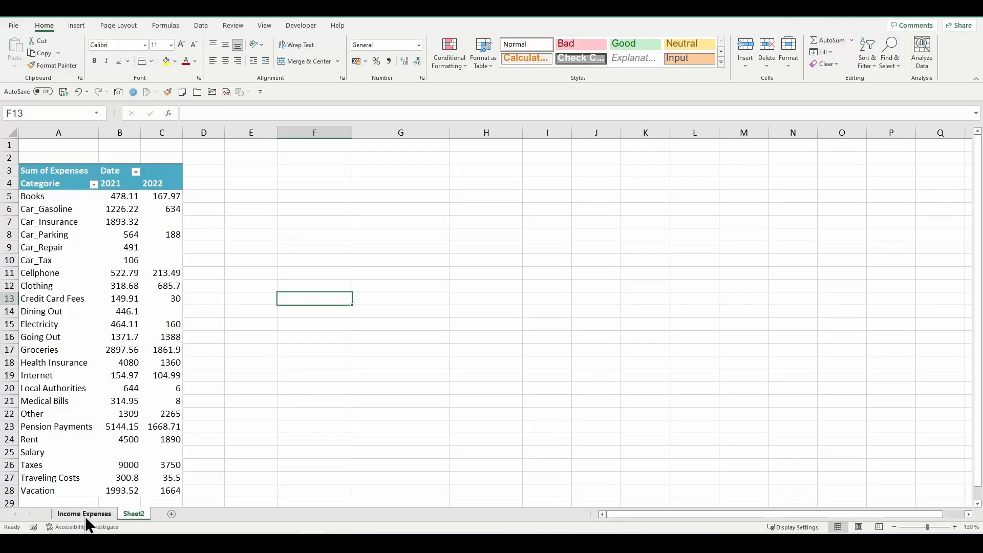
Step: Enter SWAK as the Categorie in the empty row 835 at the end of the Income Expenses table
click(86, 514)
scroll(125, 418, down, 6)
click(129, 415)
key(ctrl+Down)
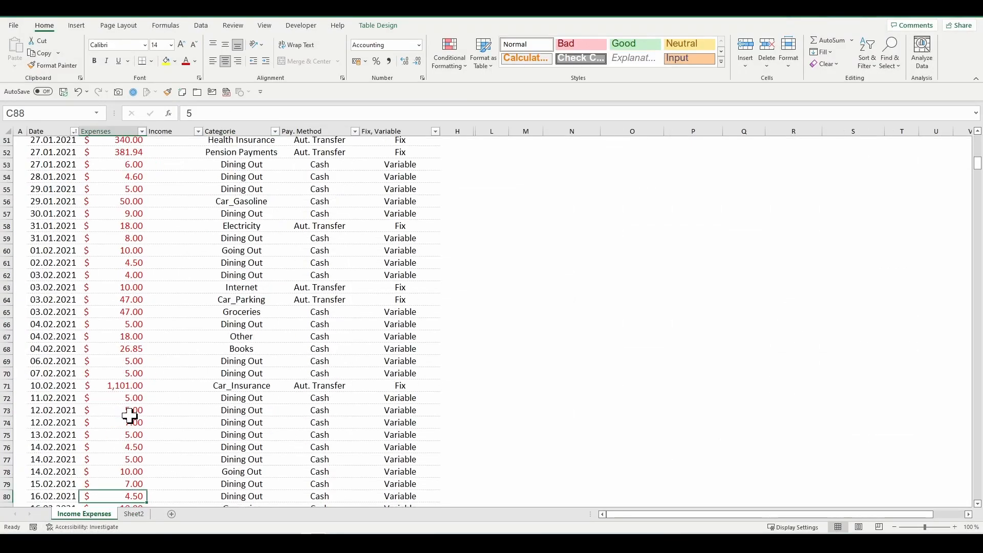
key(Right)
key(ctrl+Down)
key(ctrl+Down)
key(ctrl+Down)
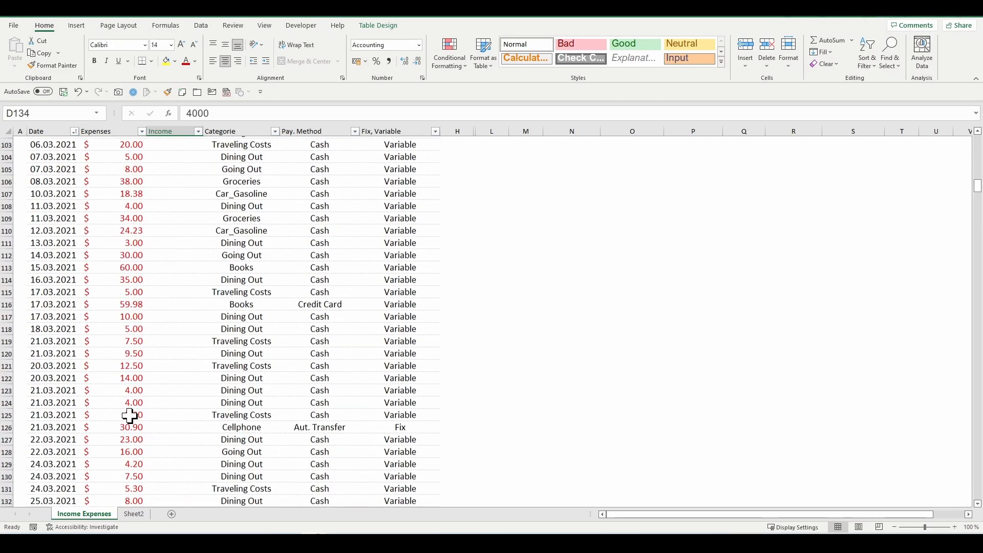
key(Right)
key(ctrl+Down)
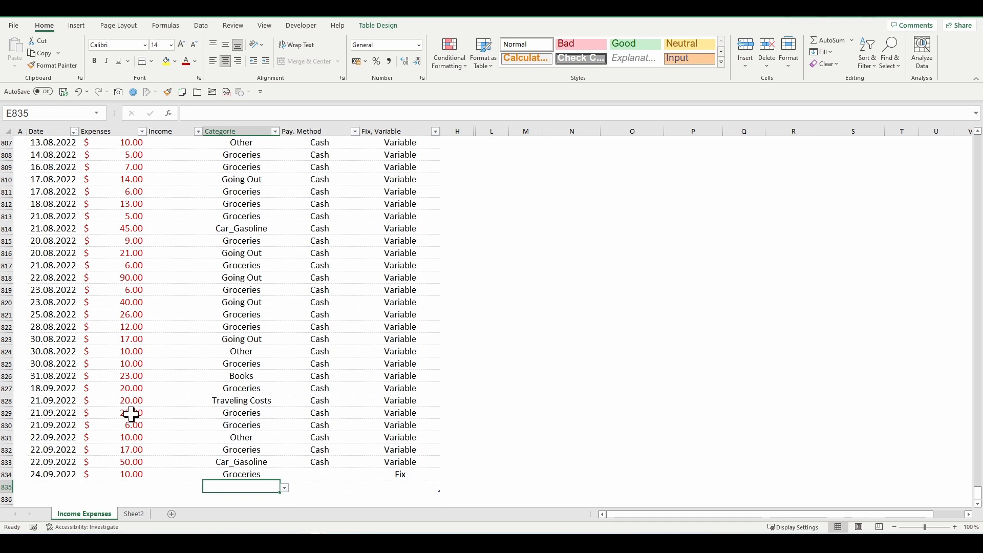
text(SWAK)
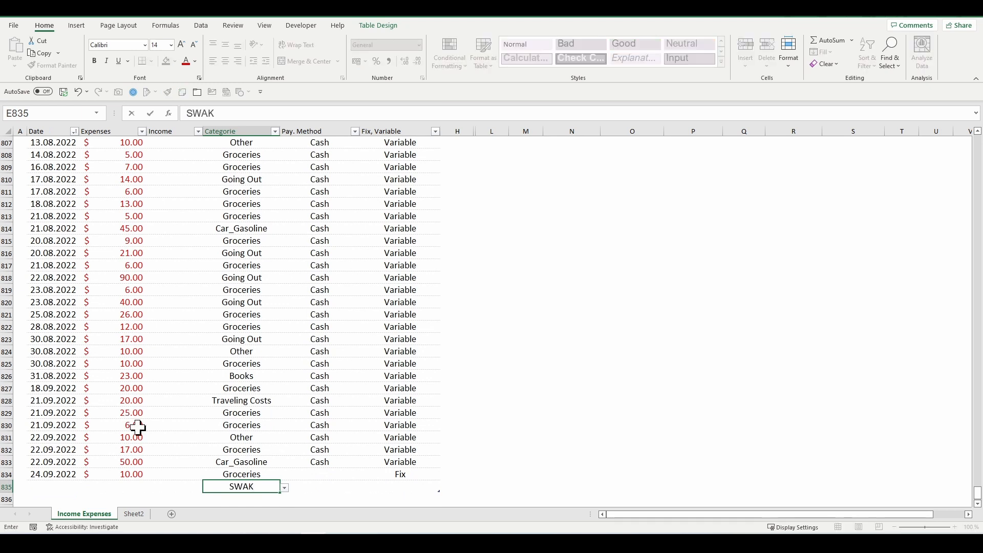
key(Return)
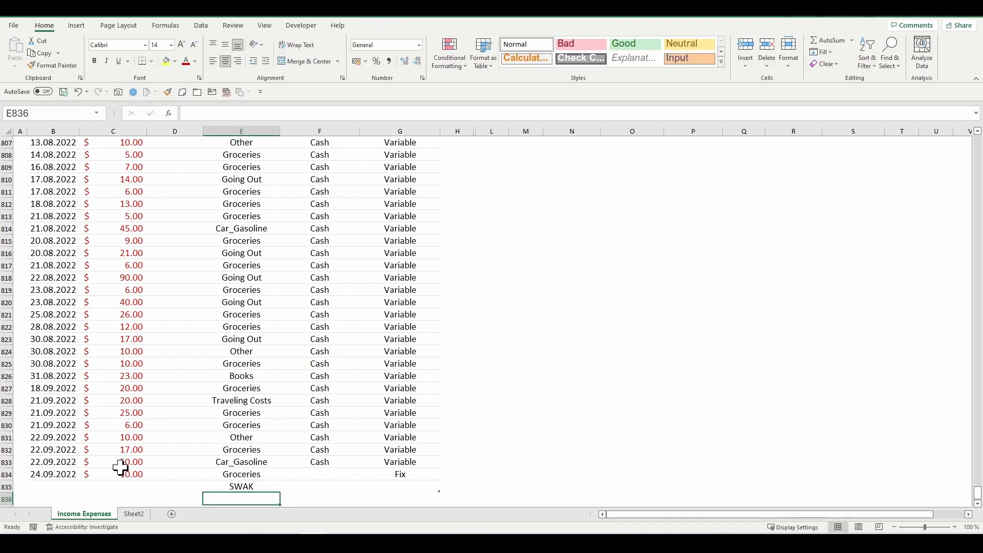
Step: Enter 10 as the expense in row 835 and copy the date 24.09.2022 into it from the row above
click(128, 489)
text(10)
key(Left)
key(Up)
key(ctrl+c)
key(Down)
key(ctrl+v)
key(Right)
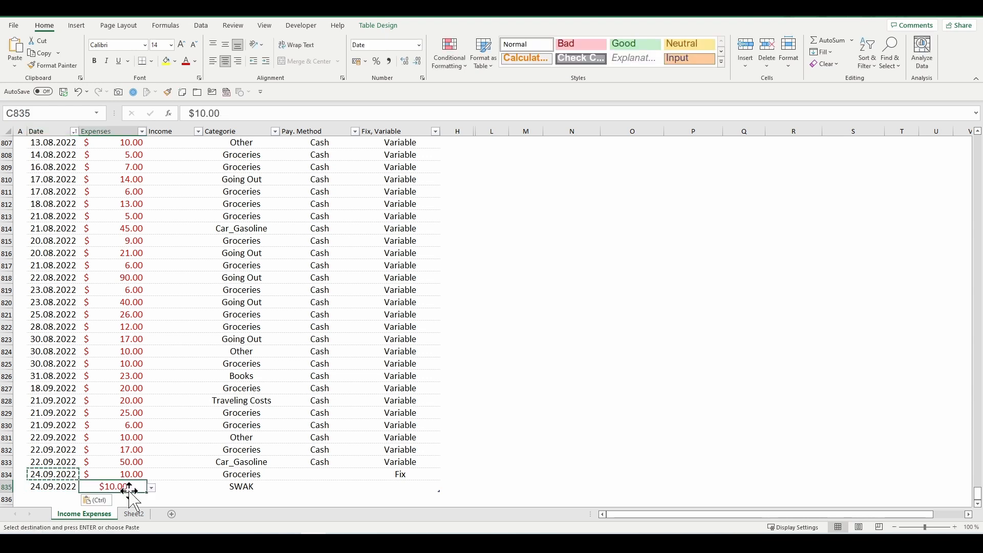
Step: Copy the Cash payment method into rows 834 and 835, and copy Fix from row 834 into row 835
key(Right)
key(Right)
key(Right)
key(Up)
key(Up)
key(ctrl+c)
key(Down)
key(ctrl+v)
key(Down)
key(ctrl+v)
key(Right)
key(Up)
key(ctrl+c)
key(Down)
key(ctrl+v)
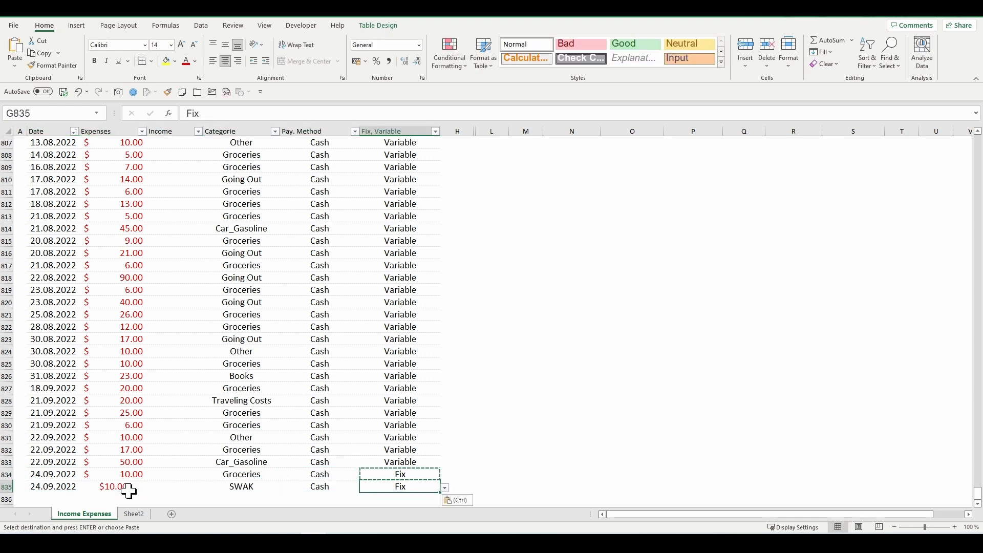
Step: Refresh the pivot table on Sheet2 to include the new source record and check its last rows
click(130, 514)
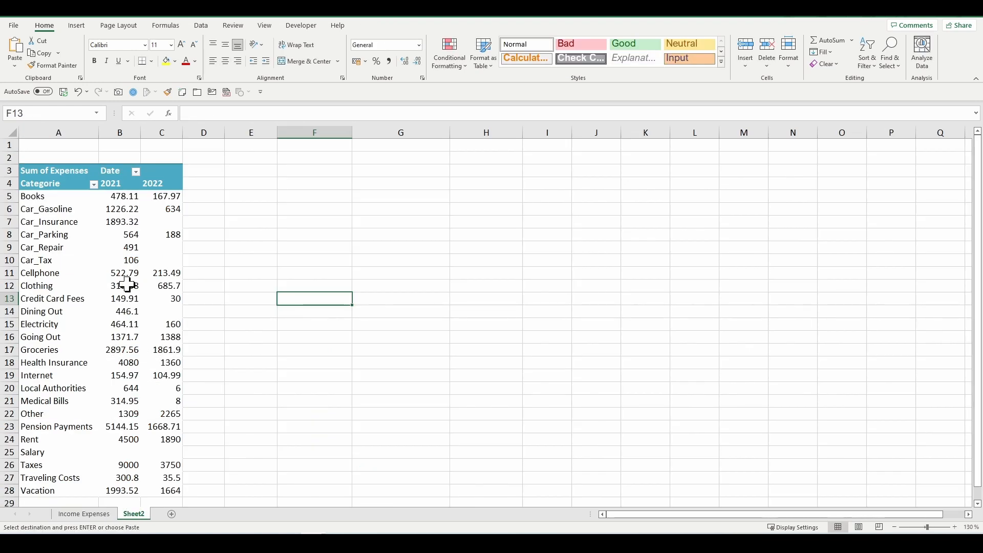
click(76, 247)
click(396, 28)
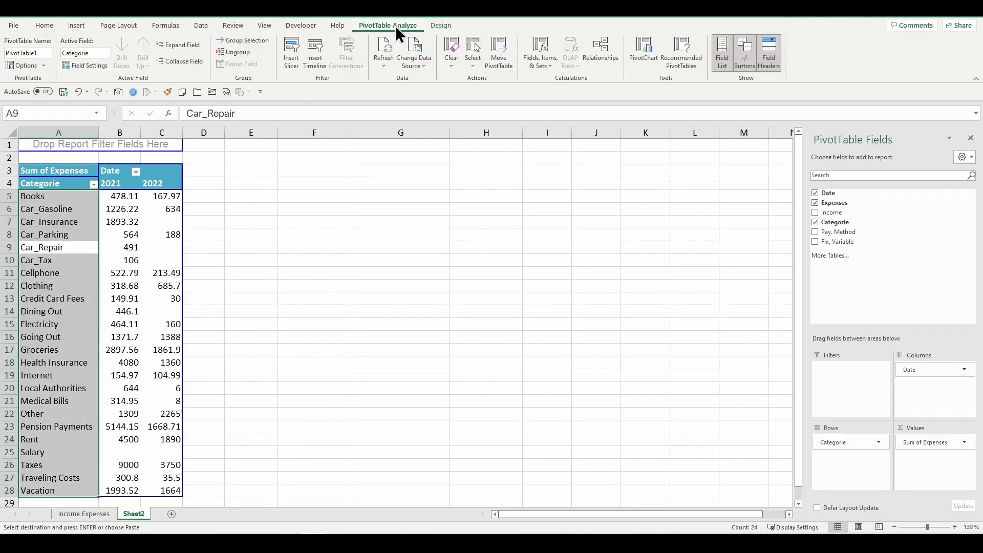
click(384, 48)
click(225, 247)
scroll(225, 248, down, 1)
click(273, 259)
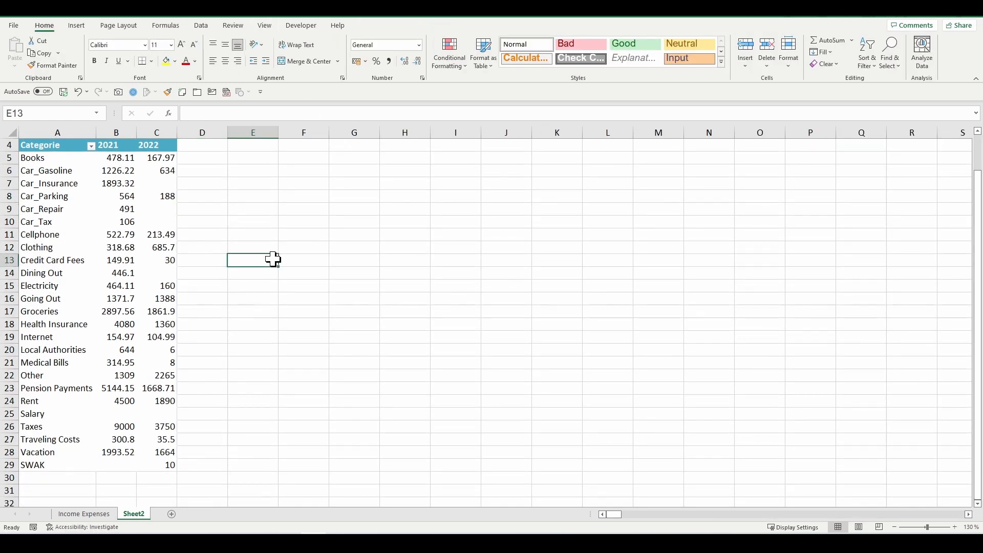
scroll(273, 260, up, 1)
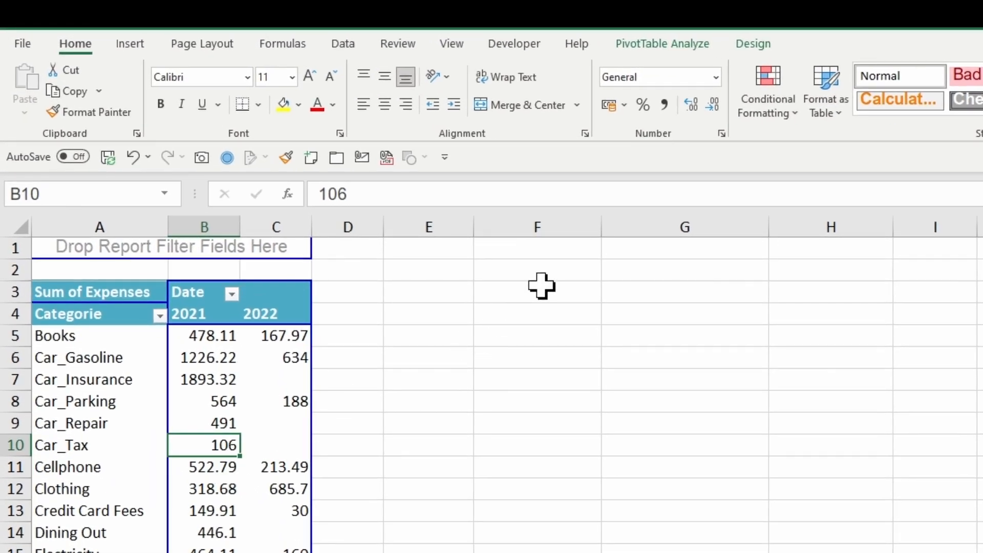
Step: Open the data source settings of the pivot table on Sheet2
click(655, 51)
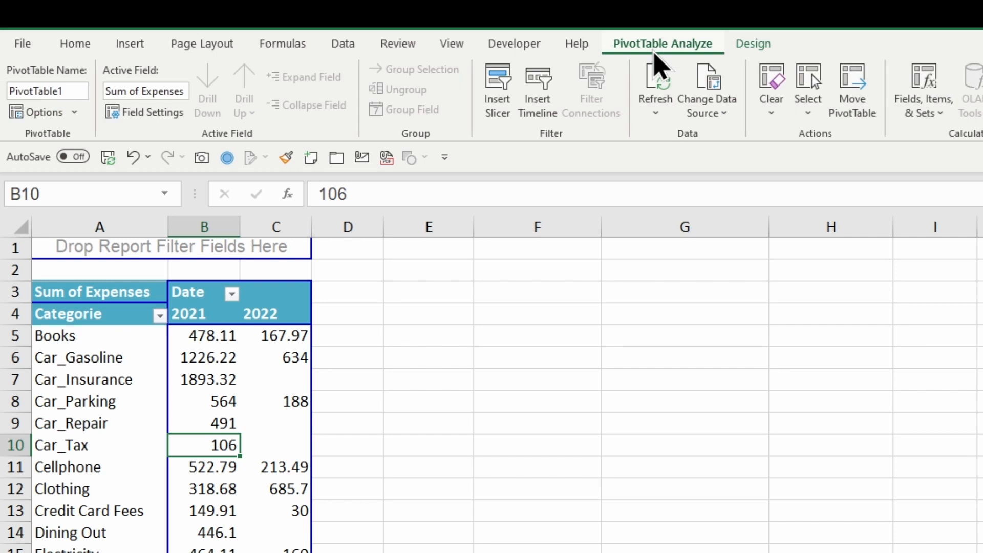
click(731, 119)
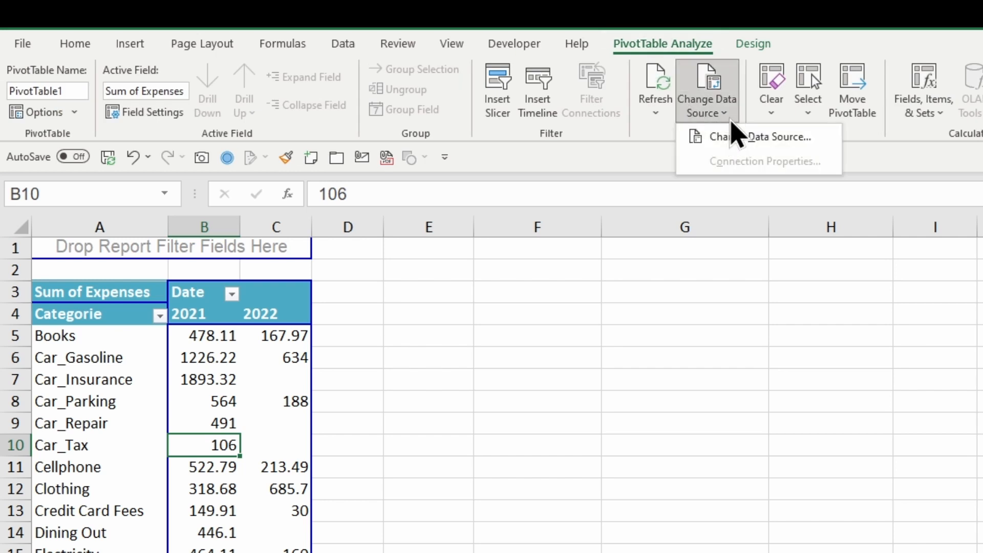
click(802, 142)
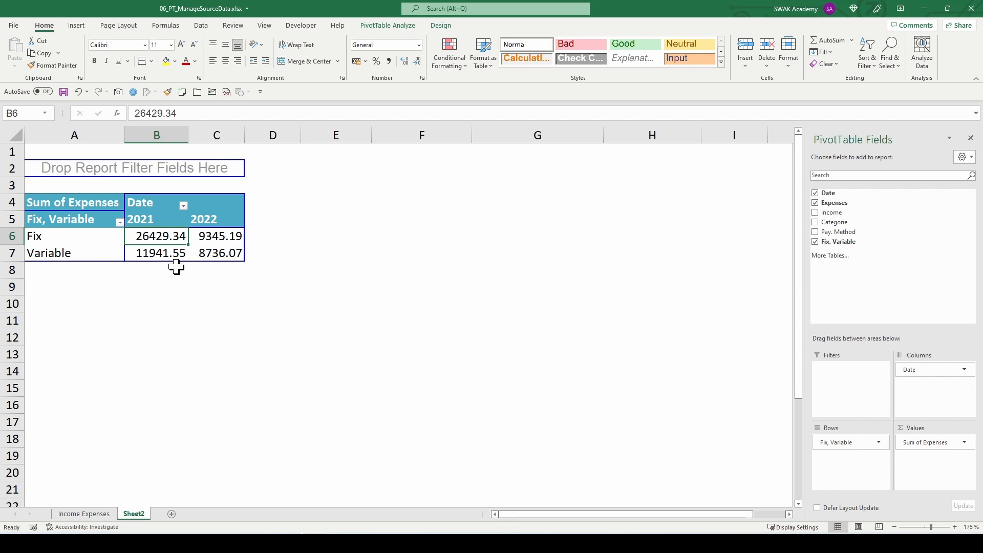
Step: Refresh the Fix, Variable pivot table and set its options to refresh the data when opening the file
right_click(177, 237)
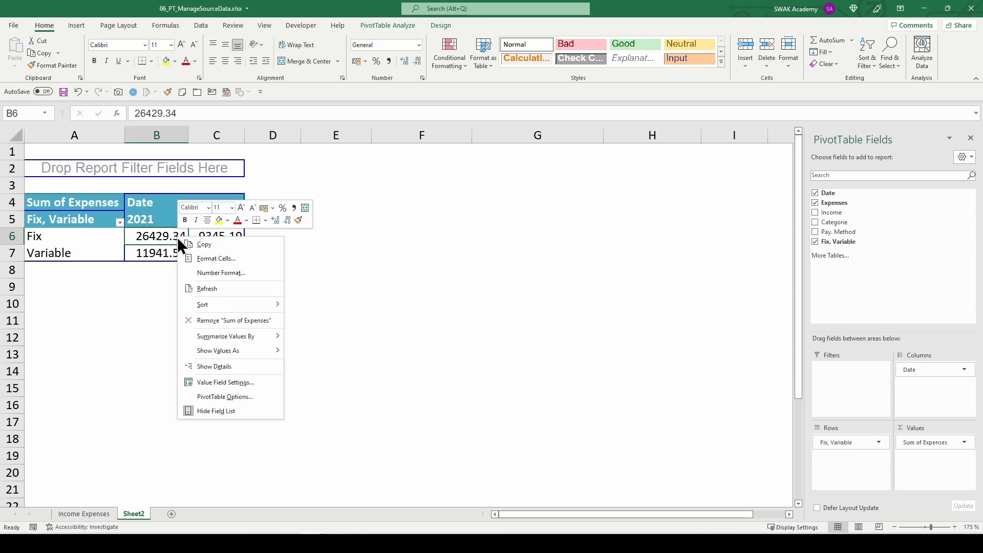
click(236, 289)
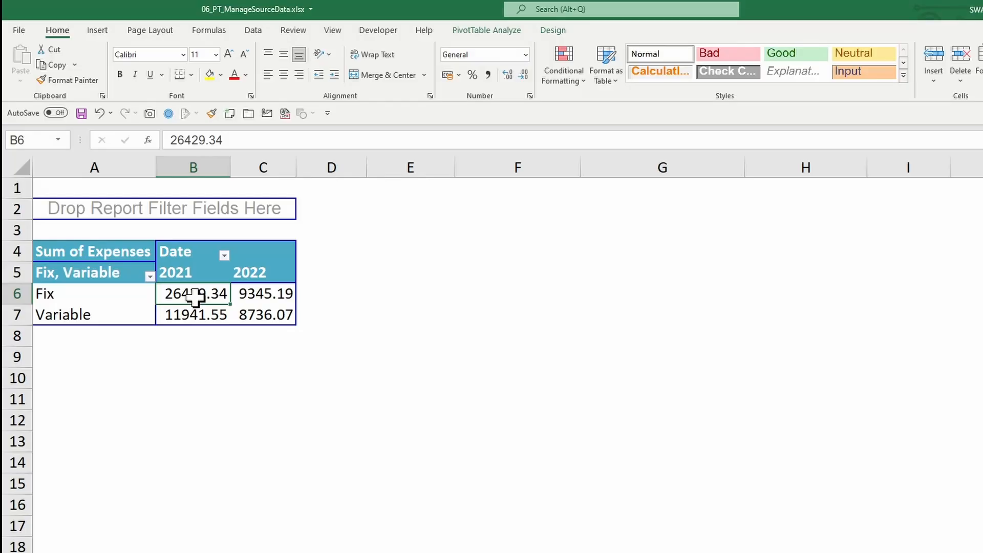
right_click(196, 299)
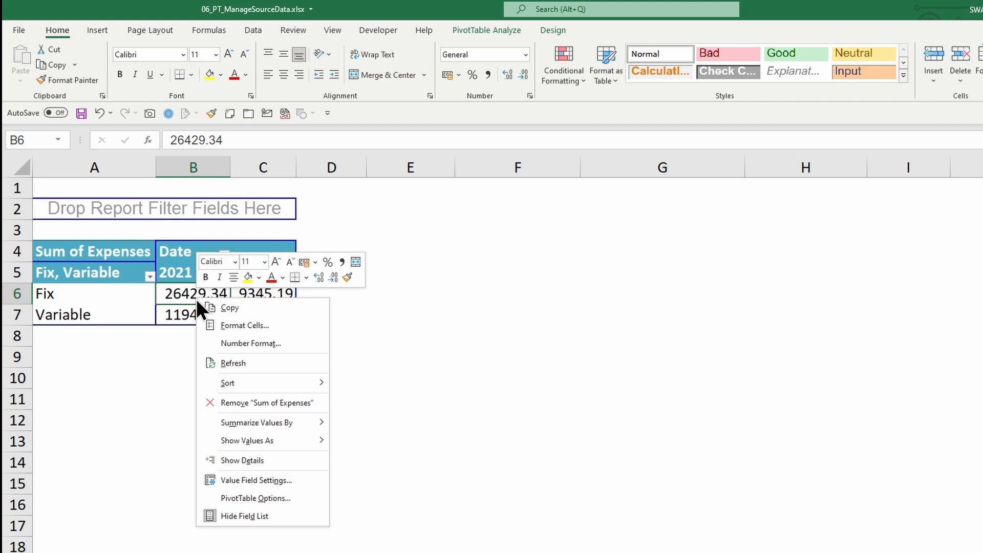
click(274, 503)
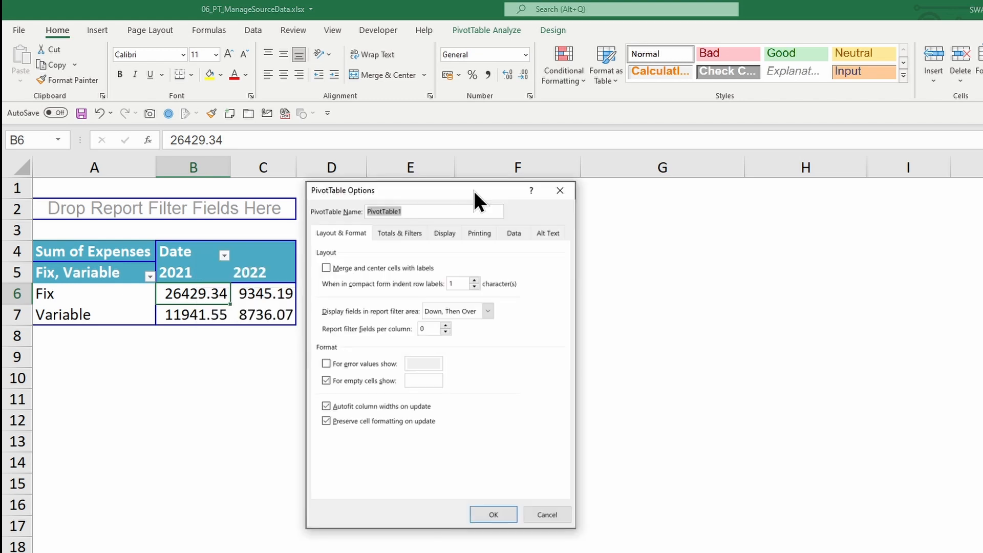
click(516, 235)
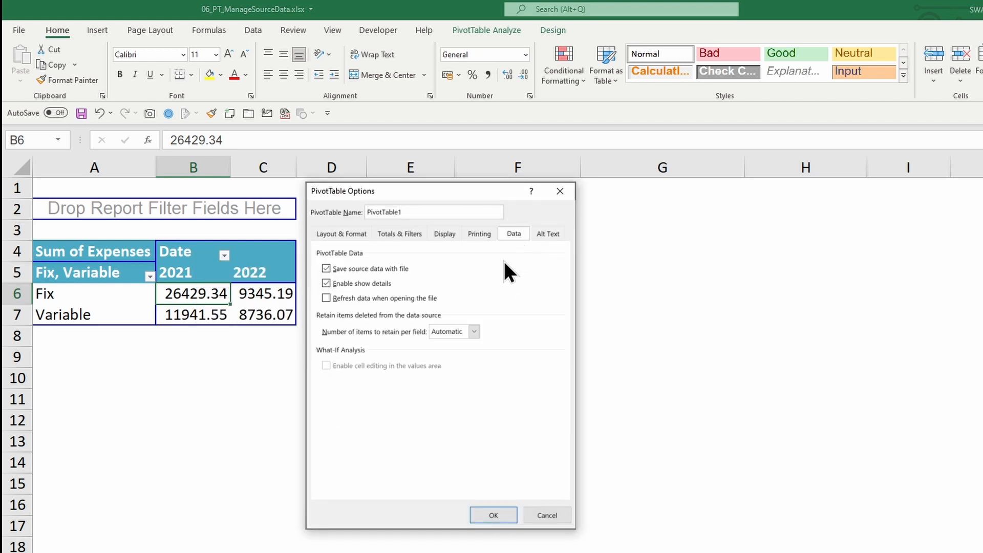
click(378, 297)
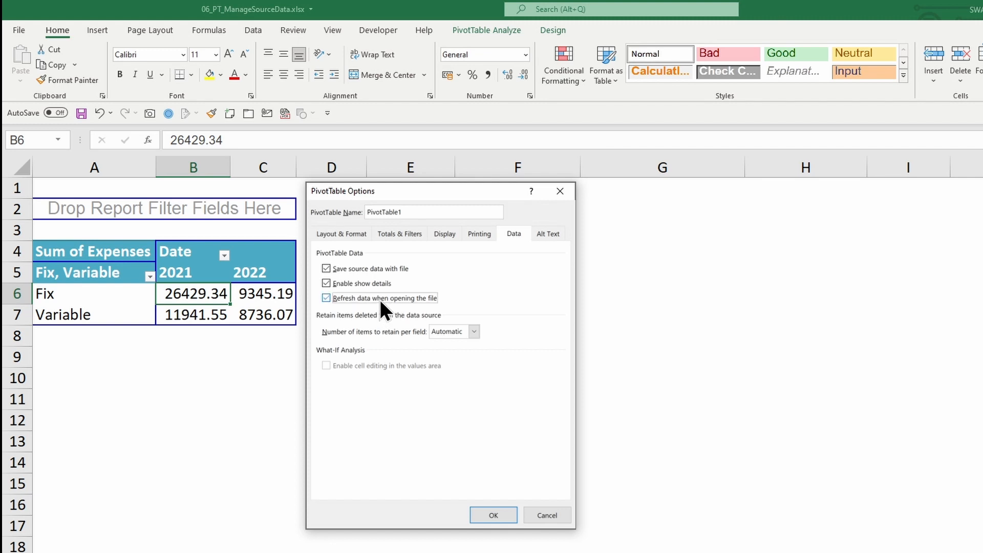
click(493, 514)
Step: Refresh only the Fix, Variable pivot table once more from its source data
click(499, 29)
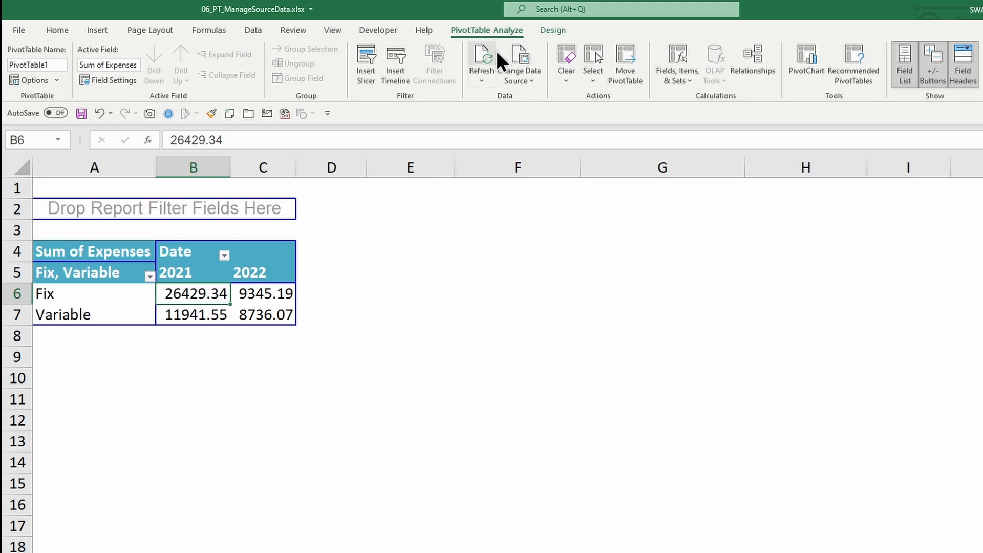
click(472, 81)
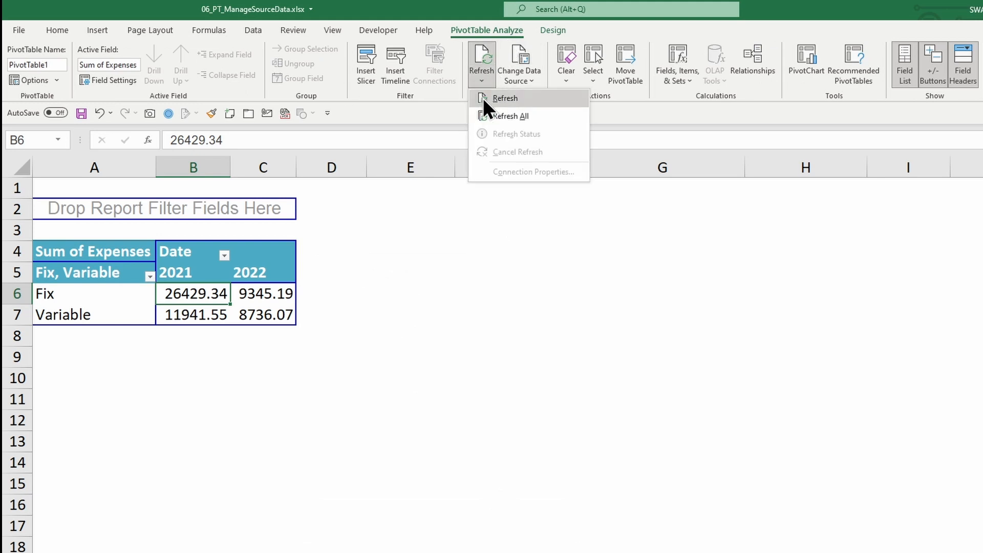
click(483, 97)
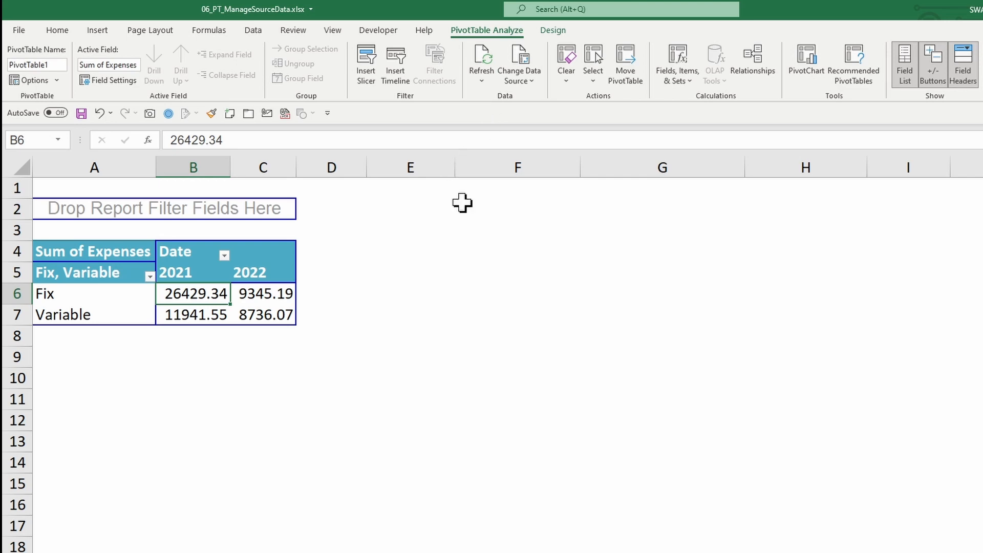